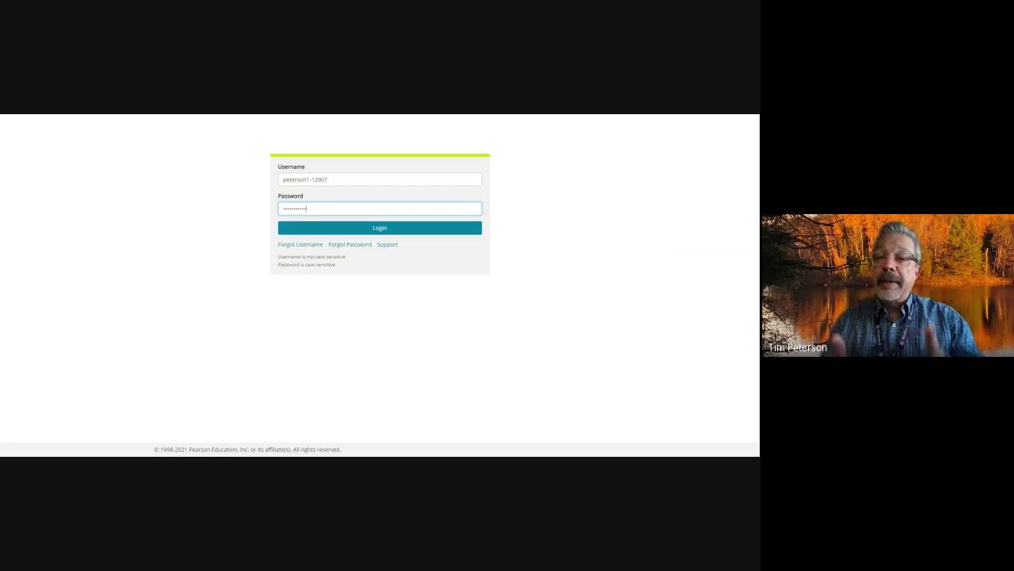
Step: Log in with the entered credentials and switch the active organization from the school district to Capital High
left_click(384, 228)
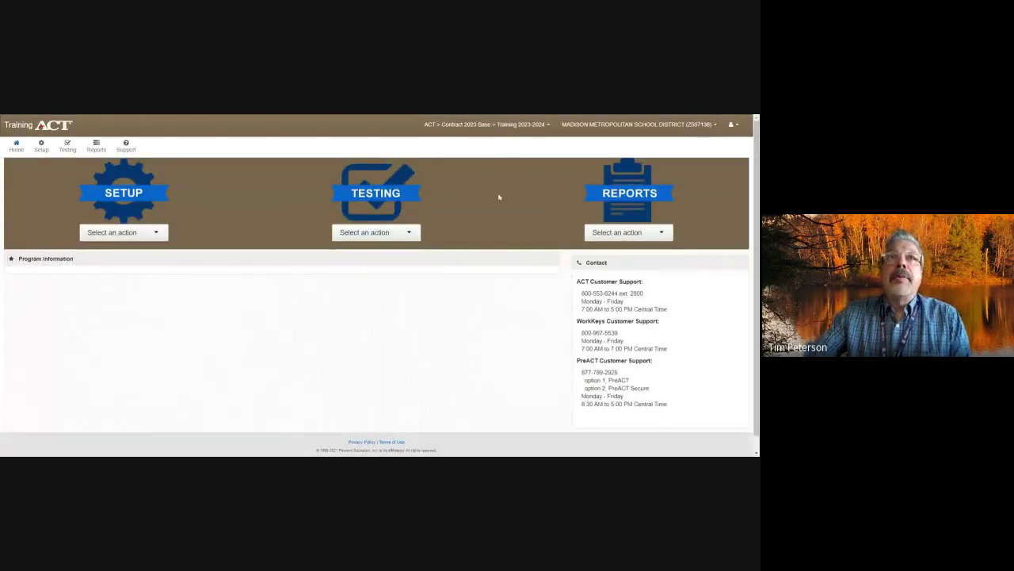
left_click(523, 129)
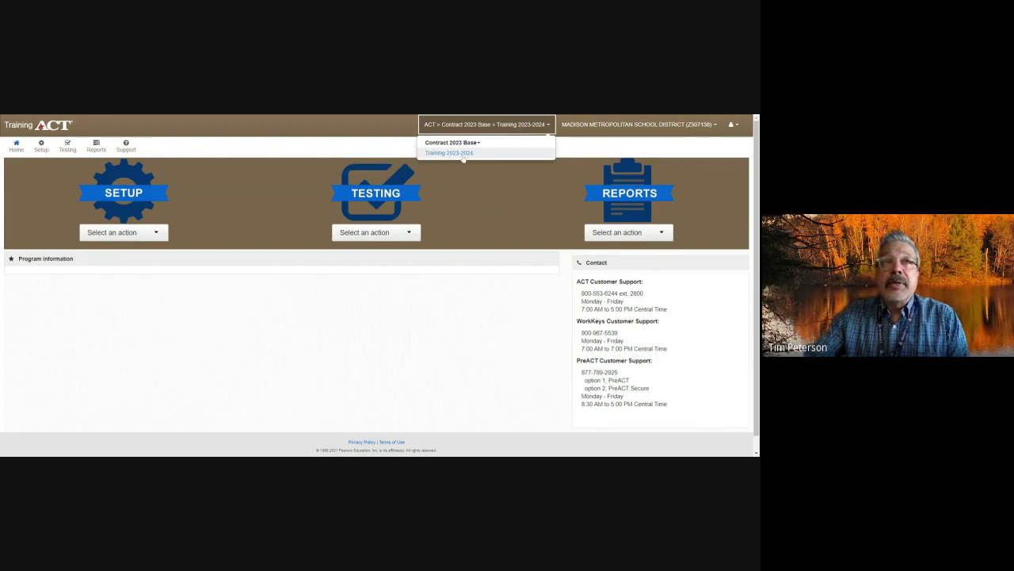
left_click(628, 124)
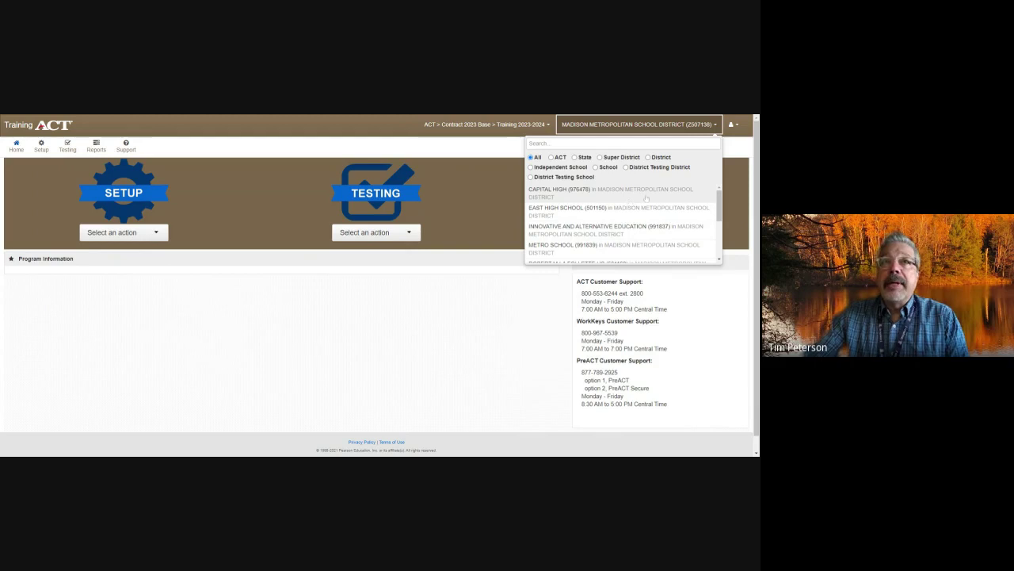
left_click(649, 197)
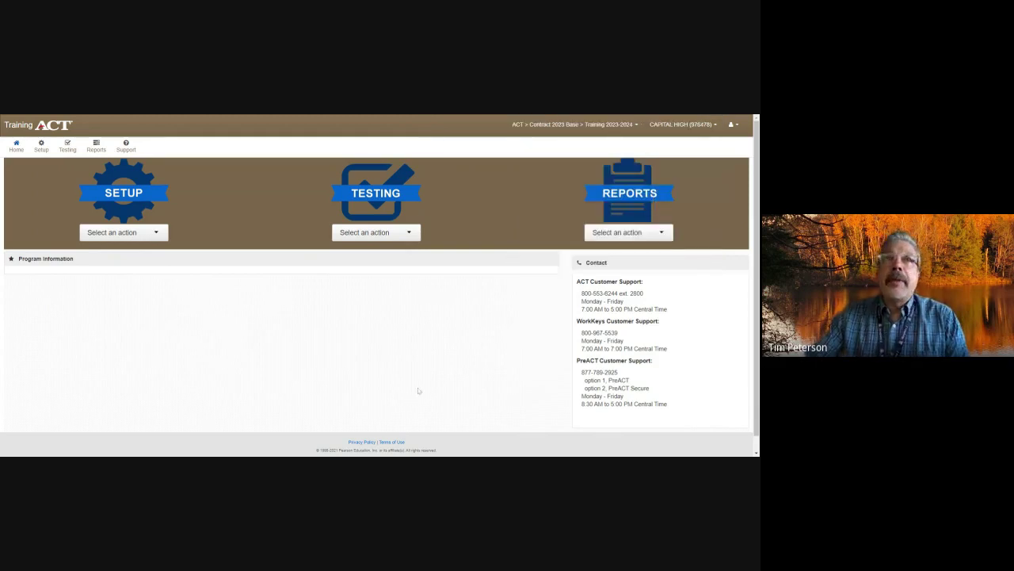
Step: Go to the Users setup page and open the second listed user's record in the Create / Edit Users task
left_click(40, 149)
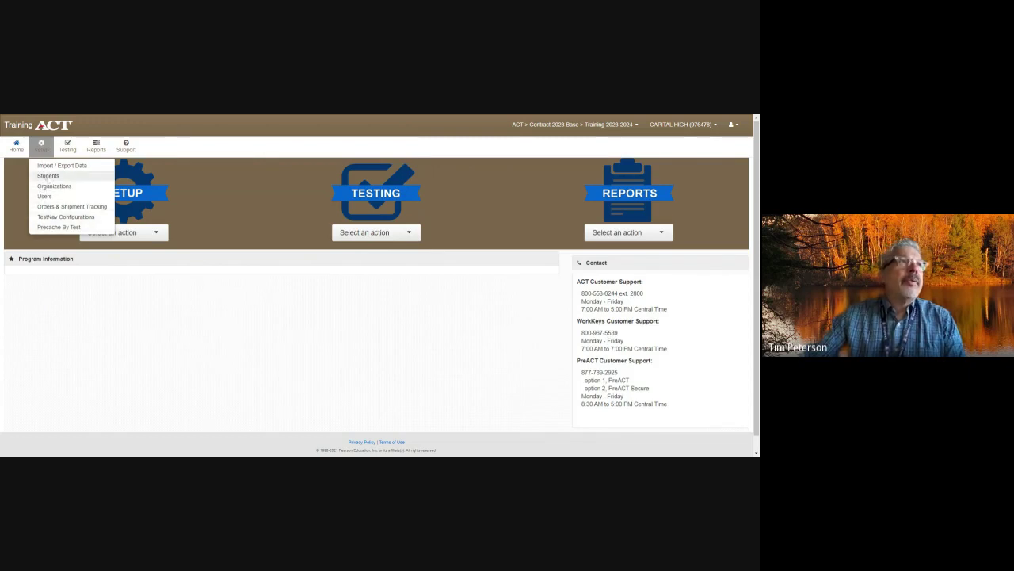
left_click(67, 146)
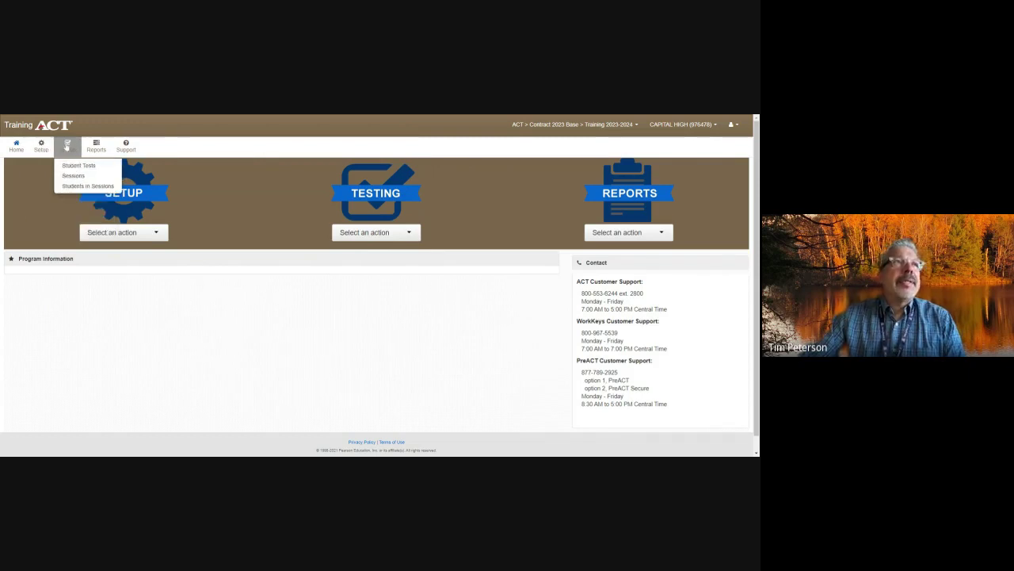
left_click(41, 146)
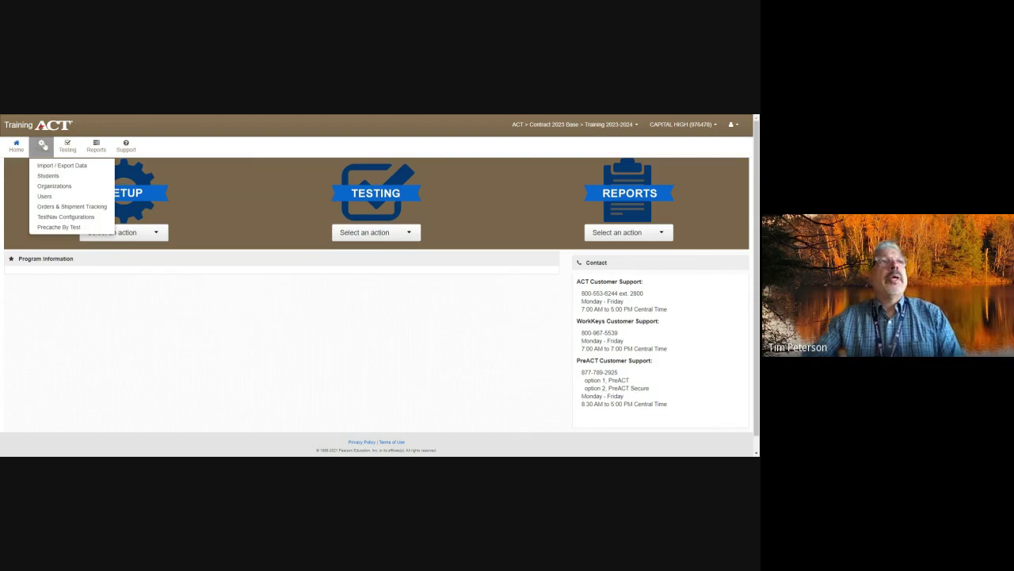
left_click(45, 199)
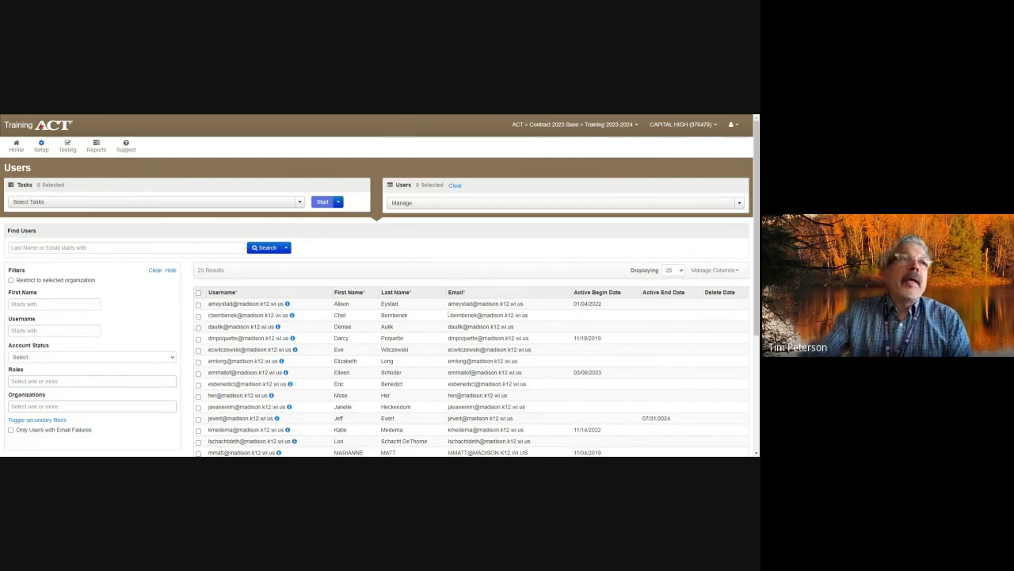
left_click(198, 315)
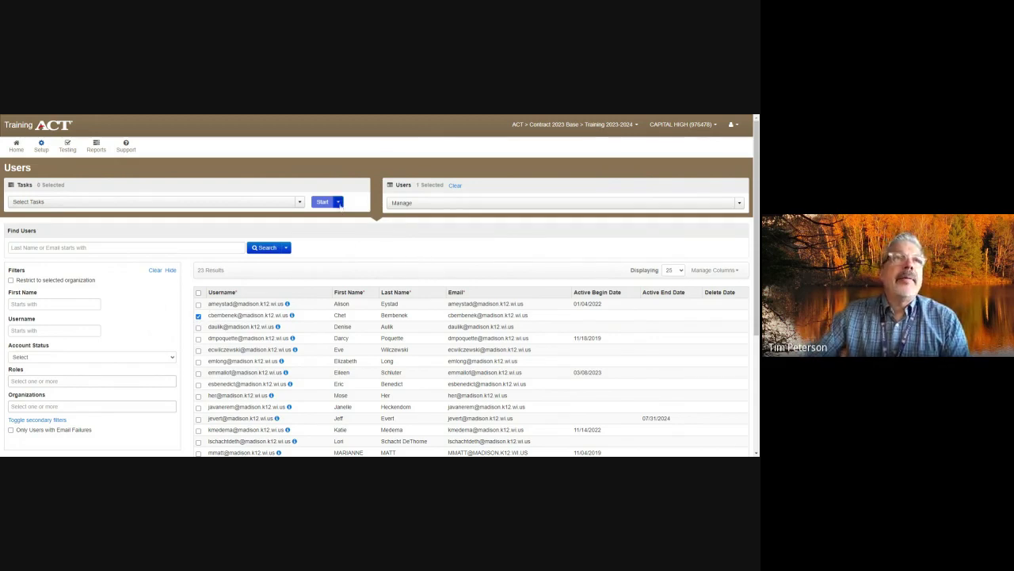
left_click(338, 203)
left_click(347, 238)
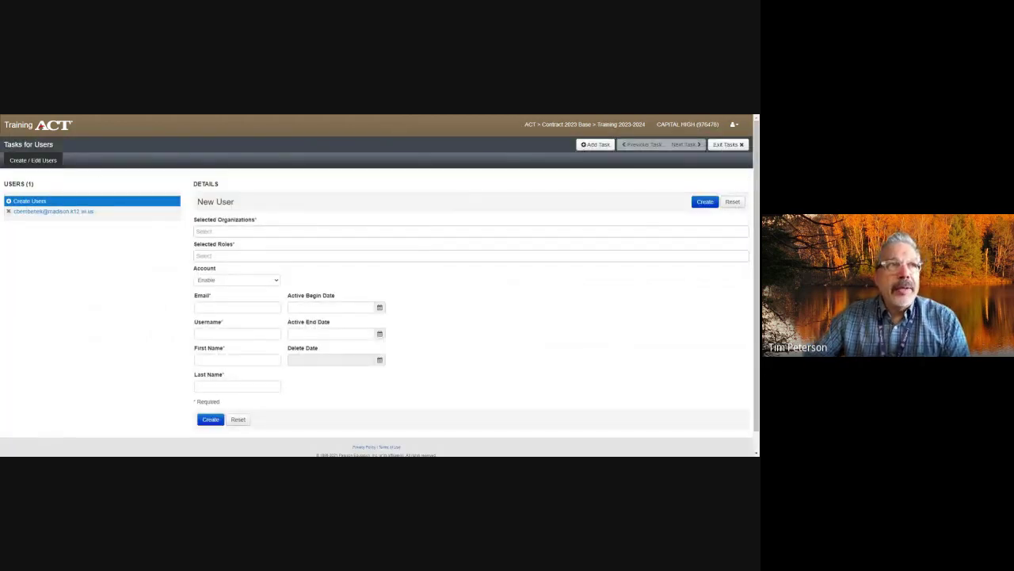
left_click(79, 212)
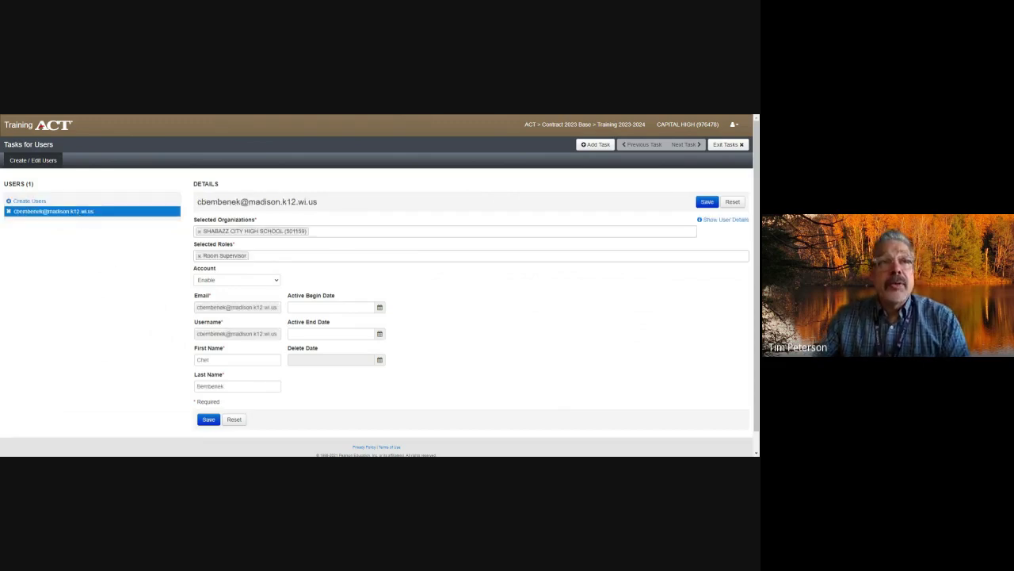
Step: Replace the user's Shabazz City High School organization with Capital High, save the record, then exit the task and deselect the user
left_click(199, 230)
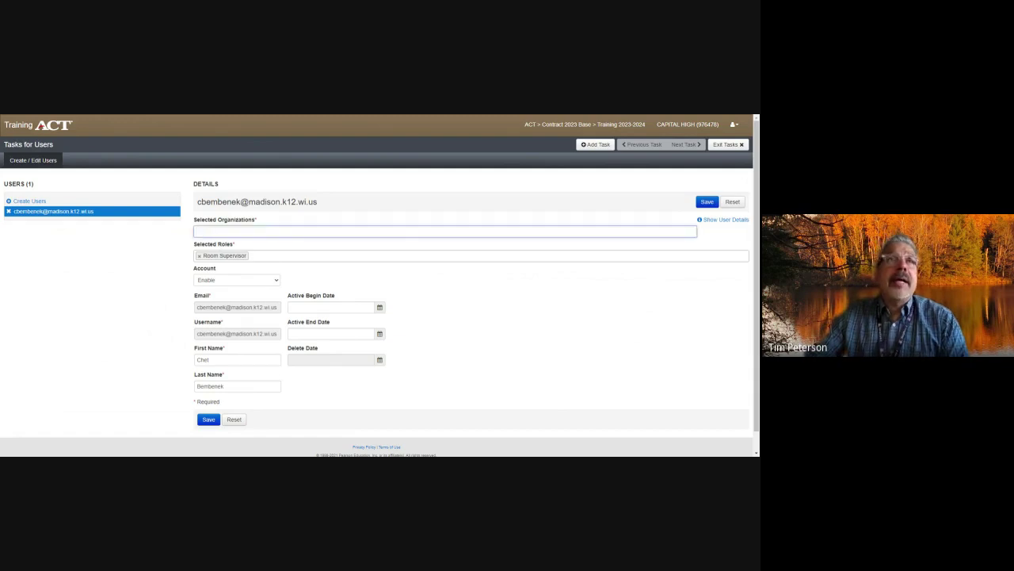
left_click(216, 230)
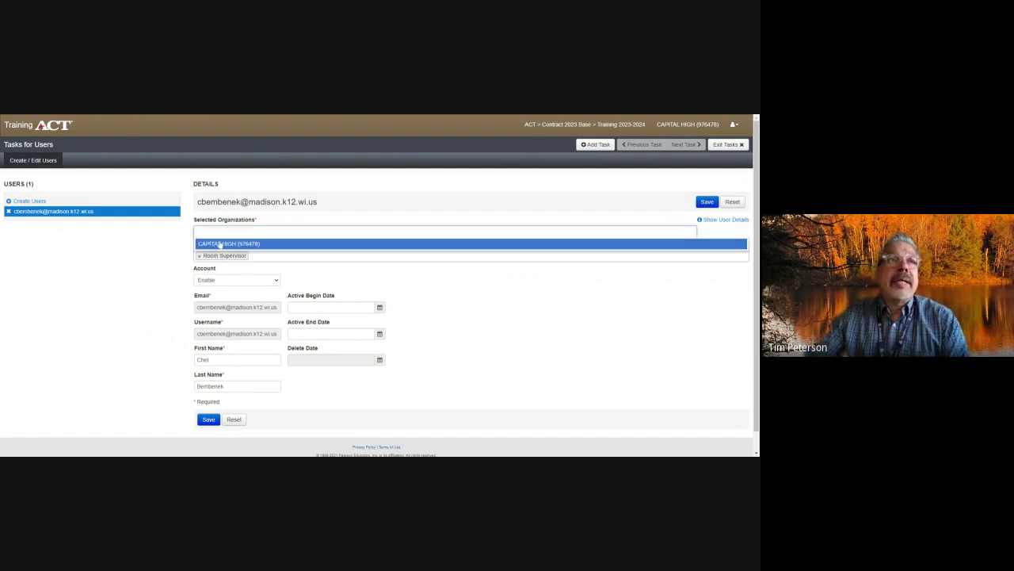
left_click(222, 244)
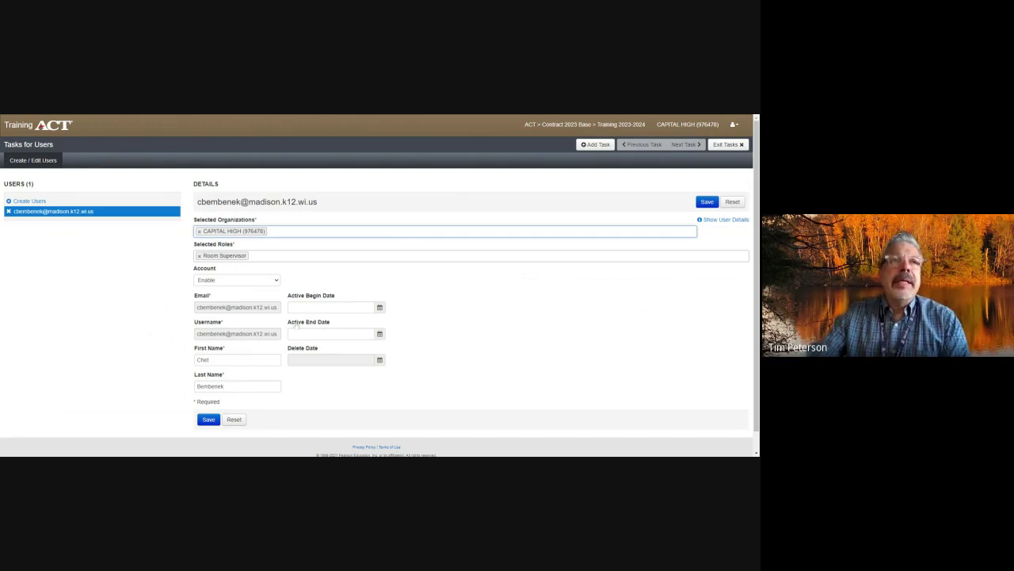
left_click(208, 419)
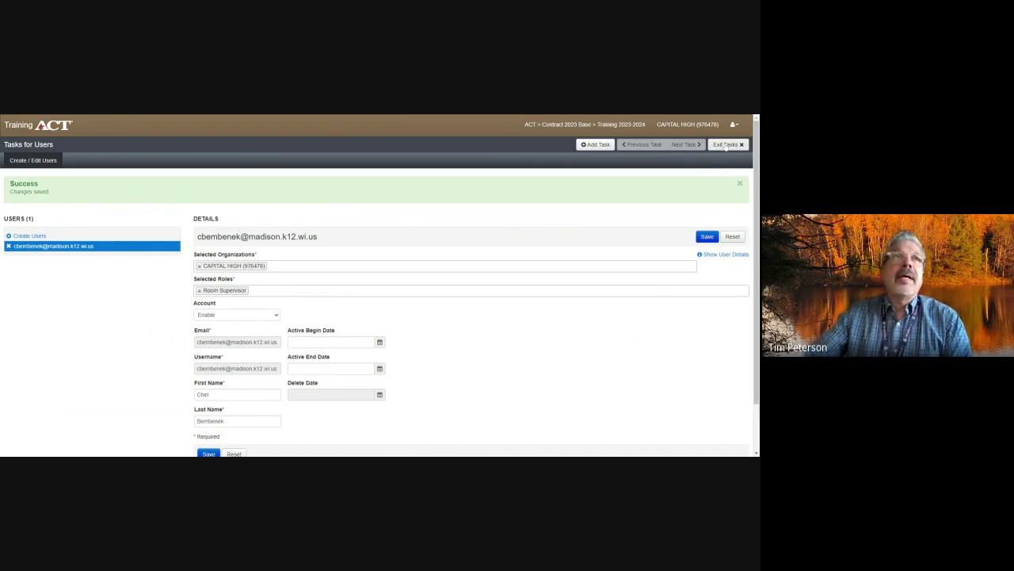
left_click(725, 145)
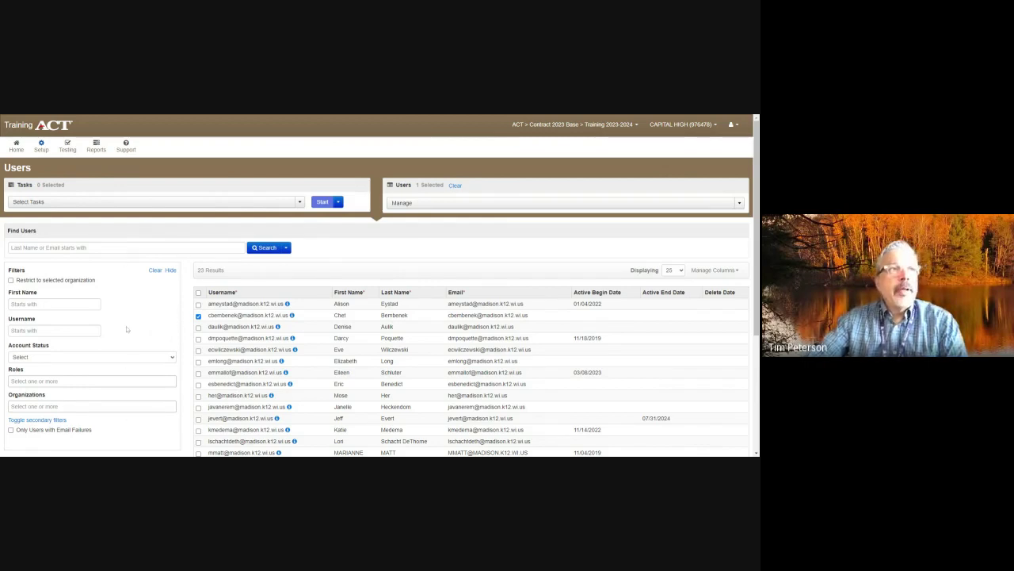
left_click(198, 316)
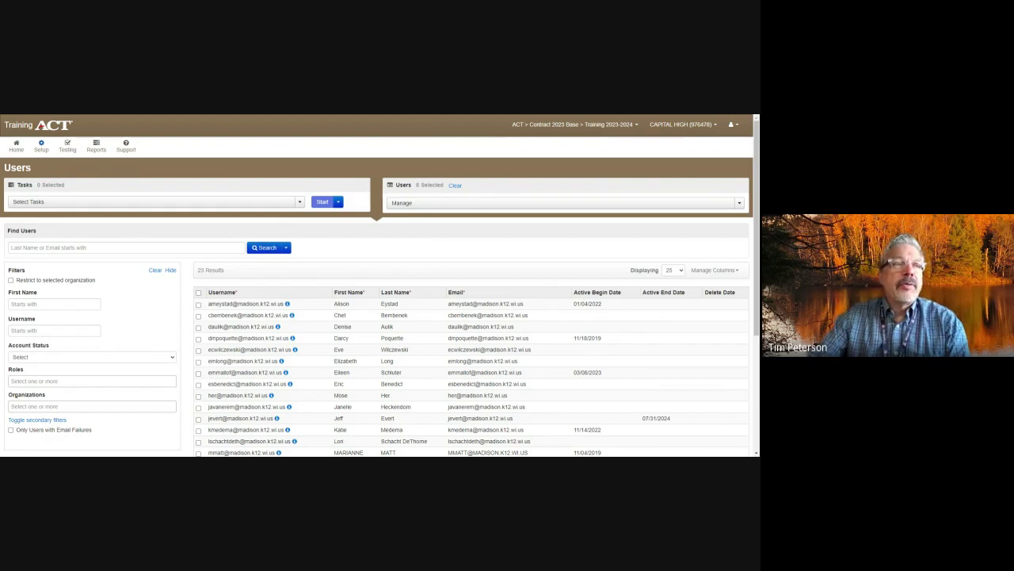
Step: Filter the users by Disabled account status and review the first listed account's details in the Create / Edit Users task
left_click(92, 357)
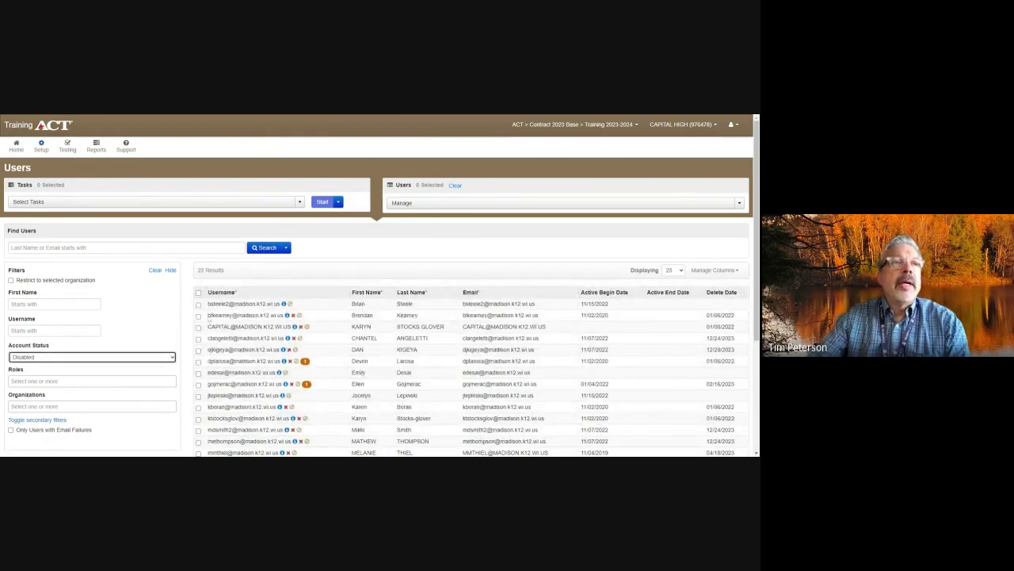
left_click(198, 304)
left_click(338, 201)
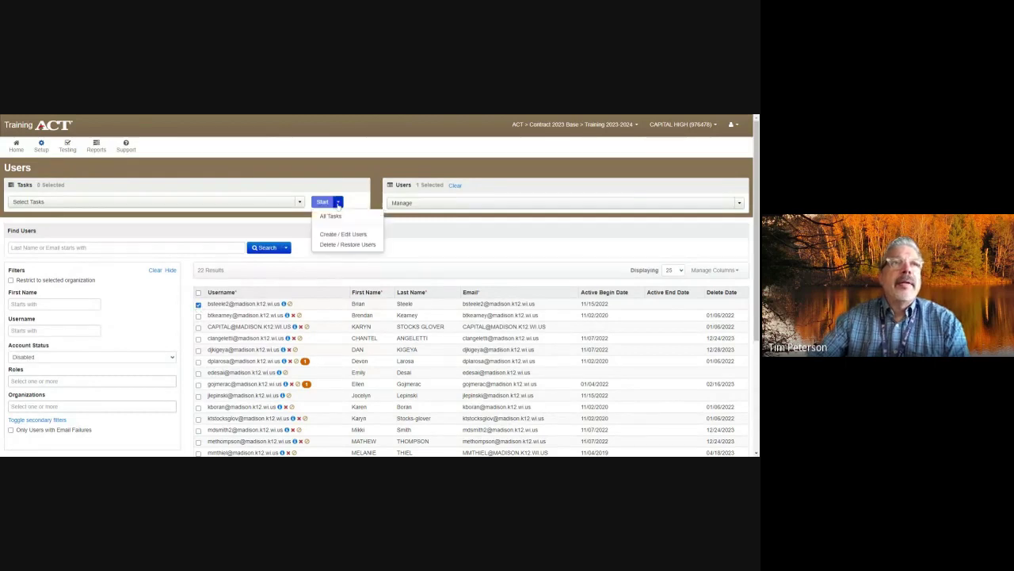
left_click(343, 238)
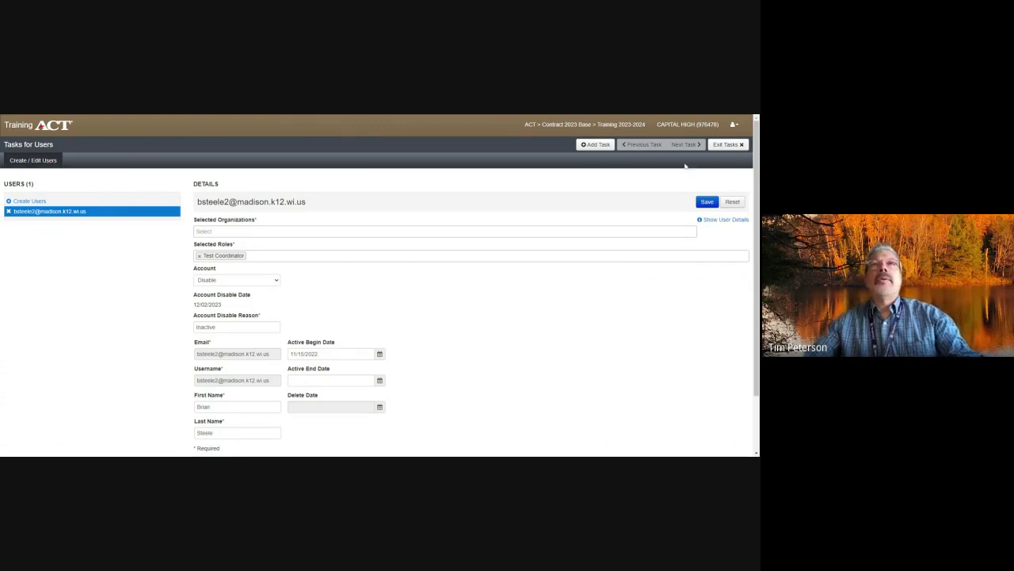
left_click(725, 144)
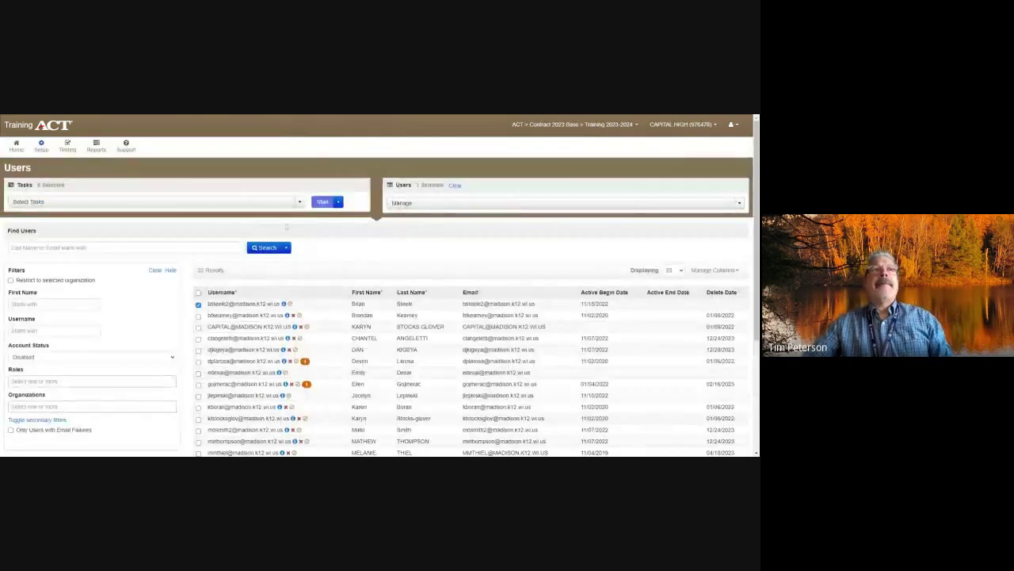
Step: Go to the testing Sessions page and open a new session form with the Create / Edit Sessions task
left_click(67, 147)
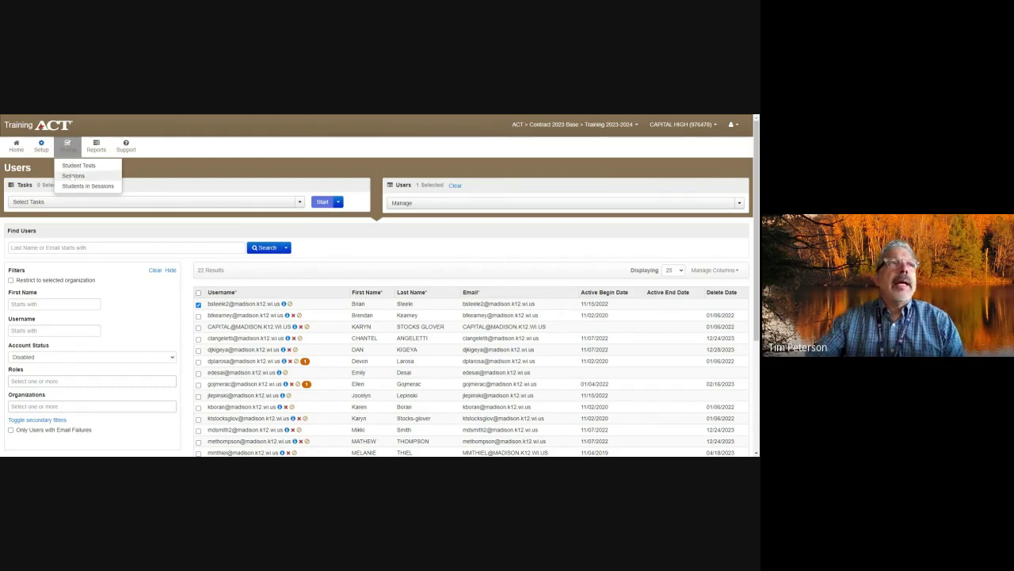
left_click(71, 176)
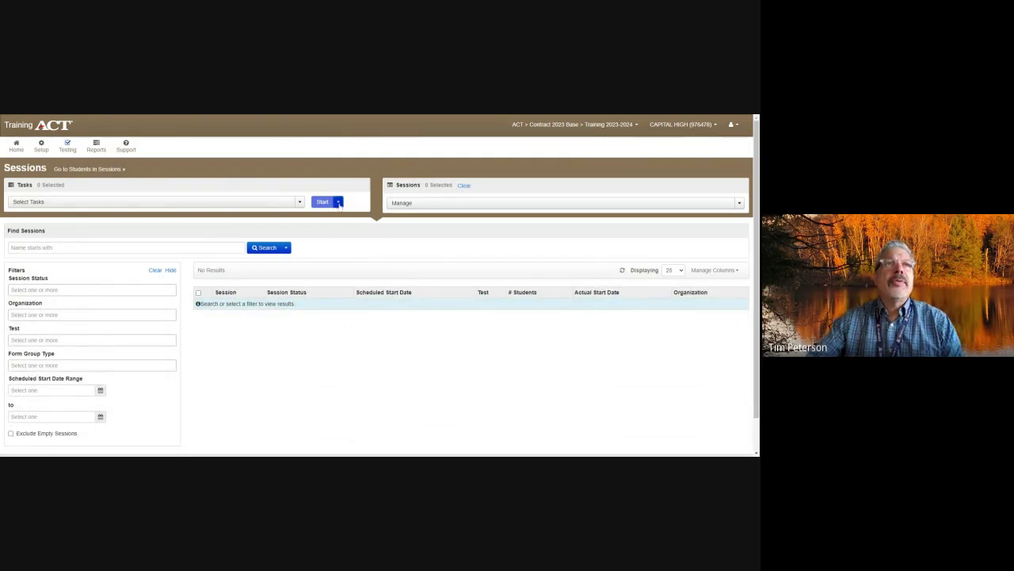
left_click(338, 202)
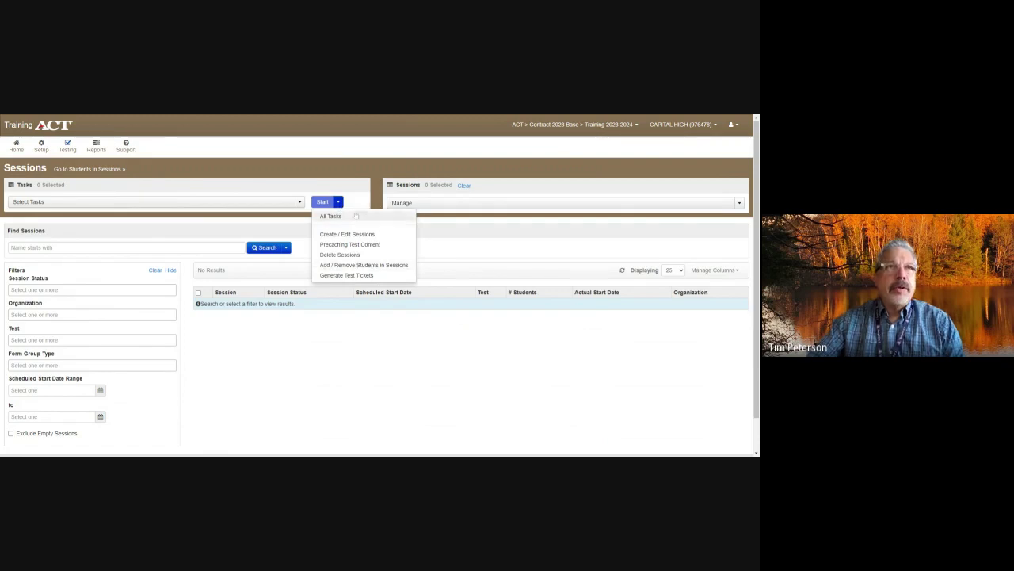
left_click(301, 203)
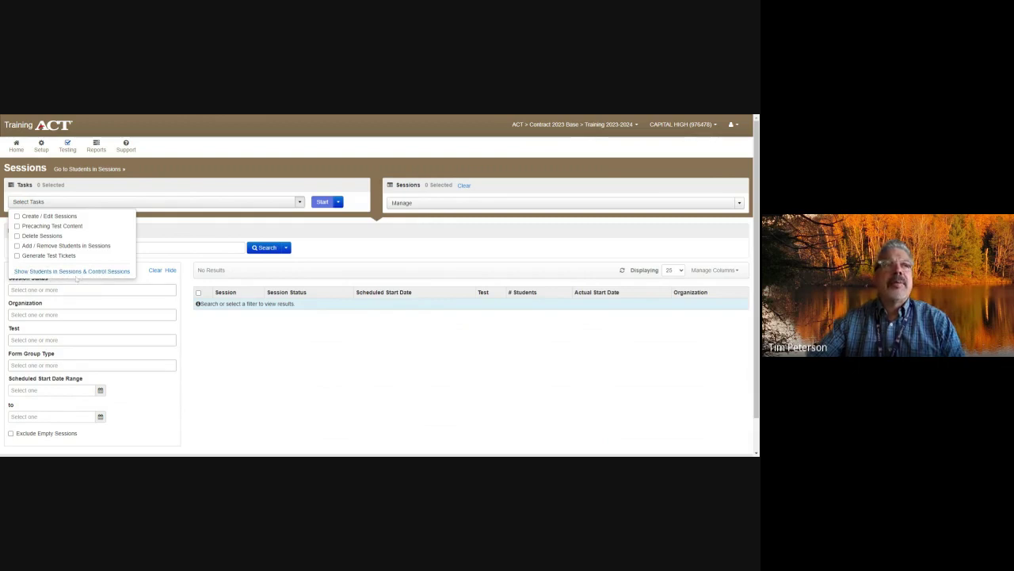
left_click(338, 202)
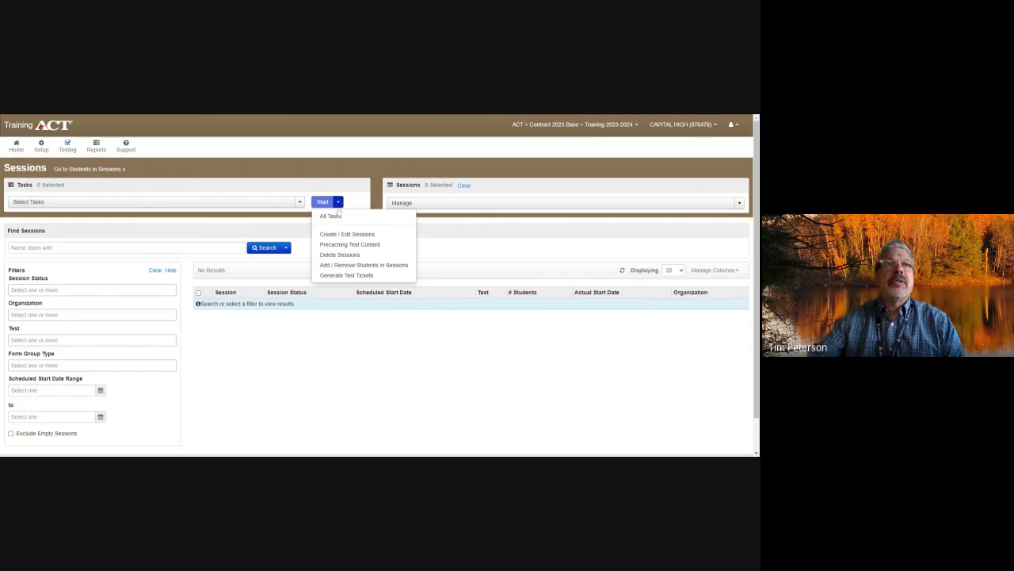
left_click(357, 234)
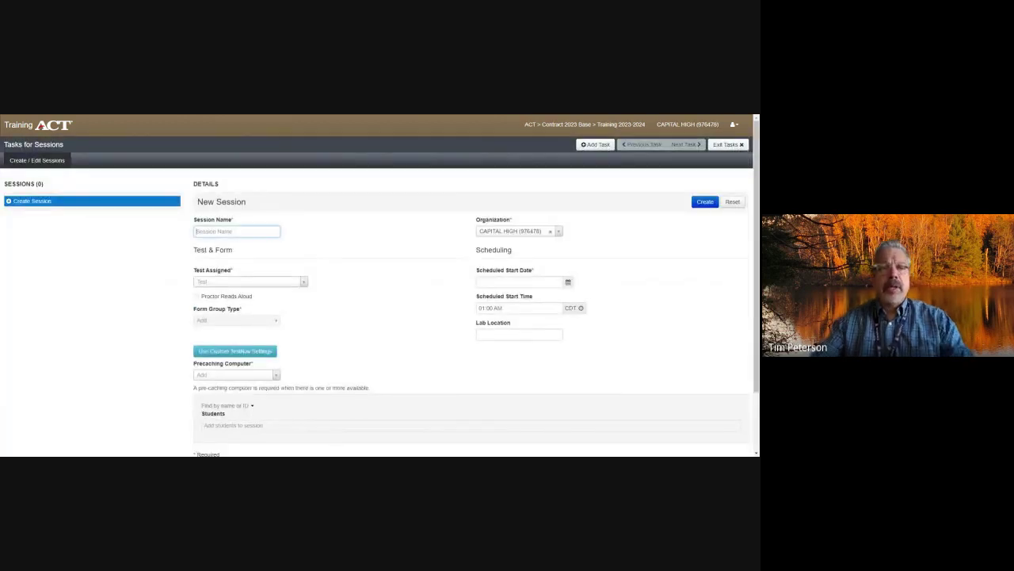
Step: Name the session with the administrator's first name followed by "session1" and assign The ACT (mc) as its test
type("Tims session 1")
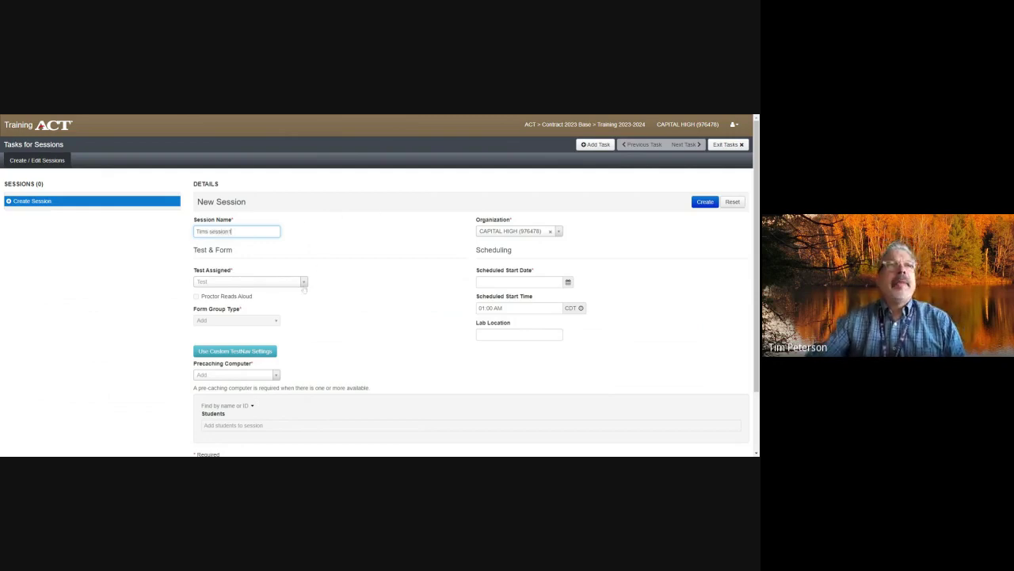
left_click(303, 283)
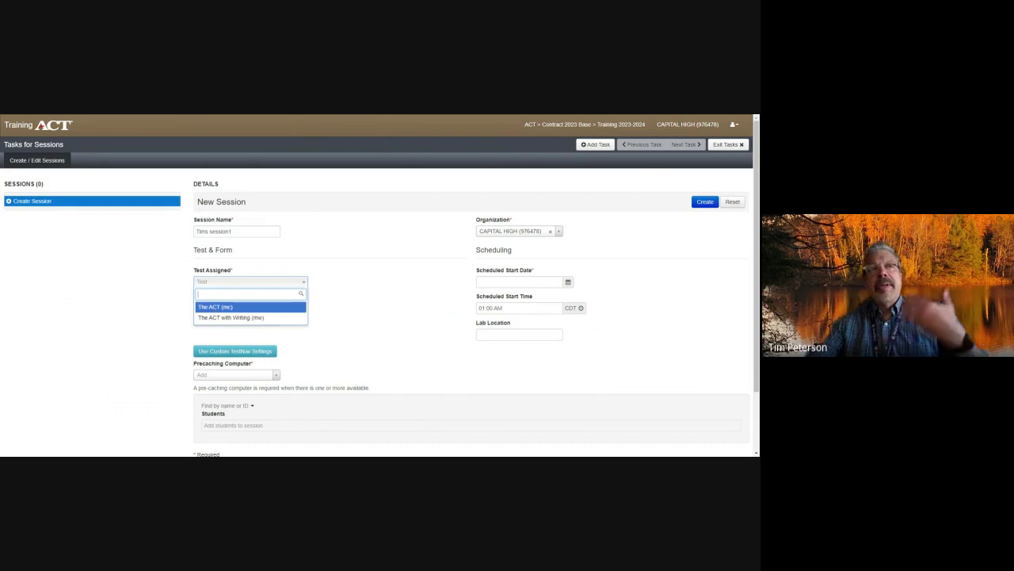
left_click(216, 307)
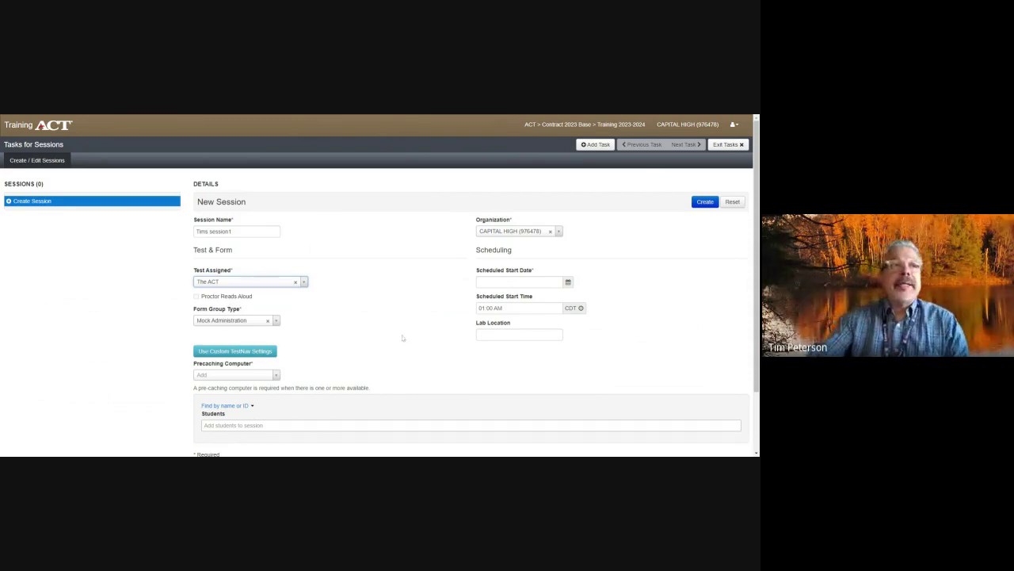
Step: Set the new session's scheduled start date to 04/08/2024
scroll(404, 339, "down", 2)
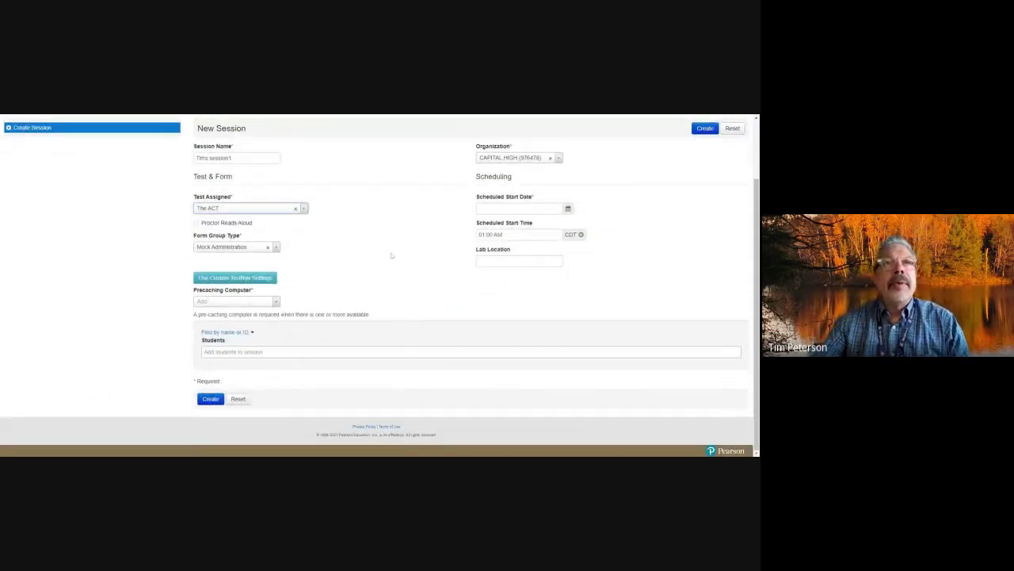
left_click(568, 209)
left_click(656, 223)
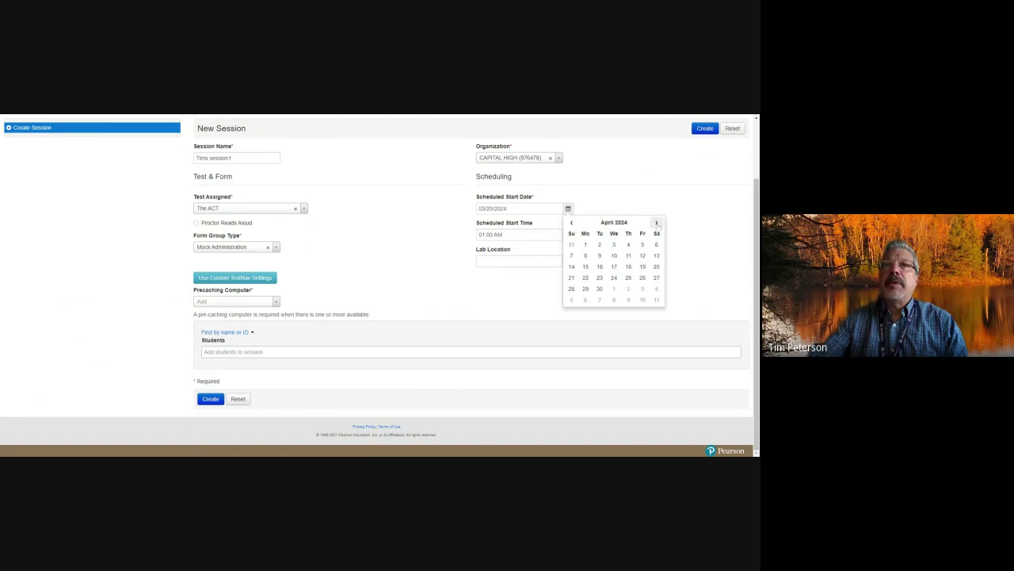
left_click(586, 255)
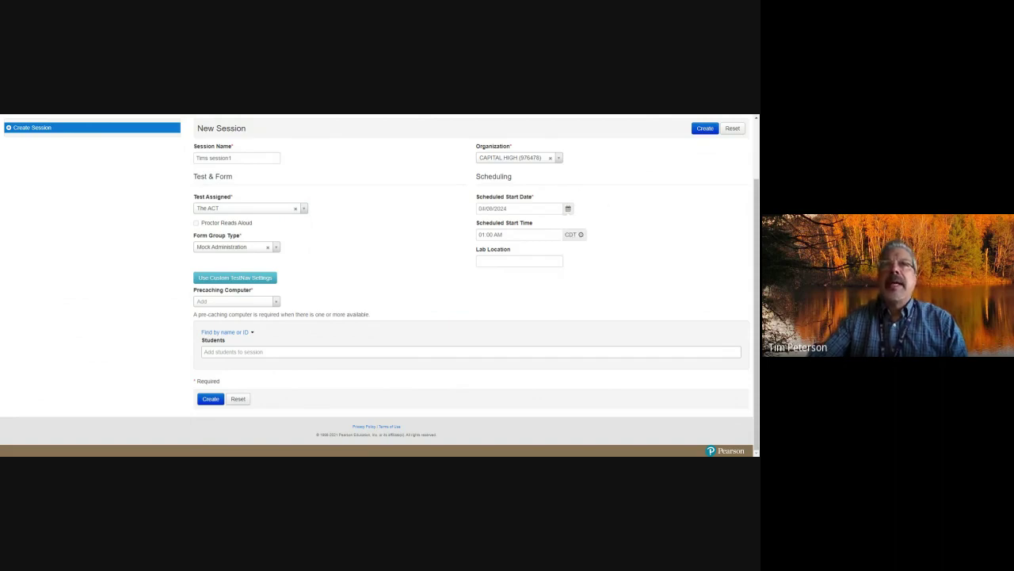
Step: Set the new session's scheduled start time to 07:00 AM
left_click(519, 234)
left_click(581, 235)
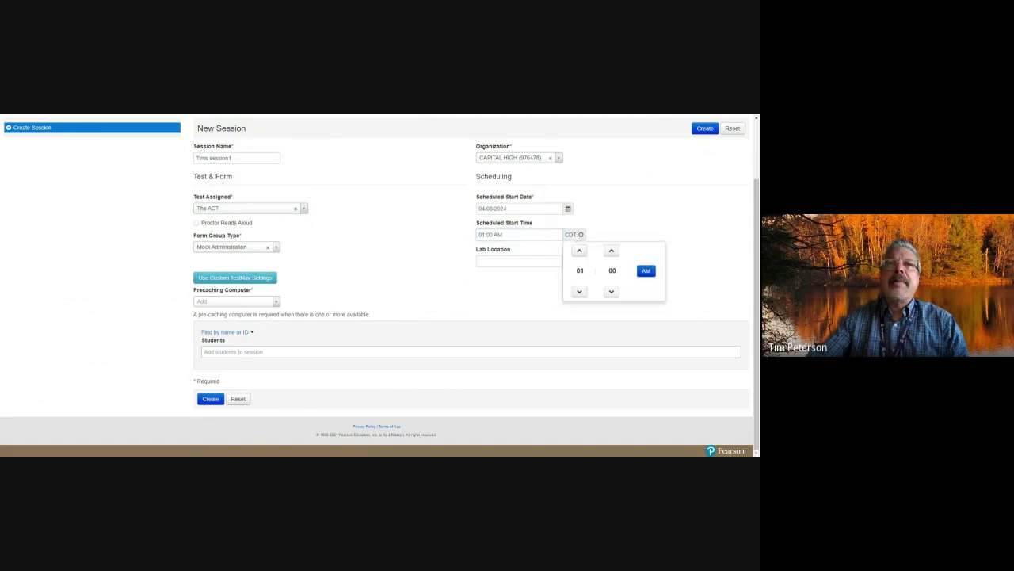
left_click(579, 251)
left_click(580, 251)
left_click(579, 250)
left_click(579, 251)
left_click(580, 250)
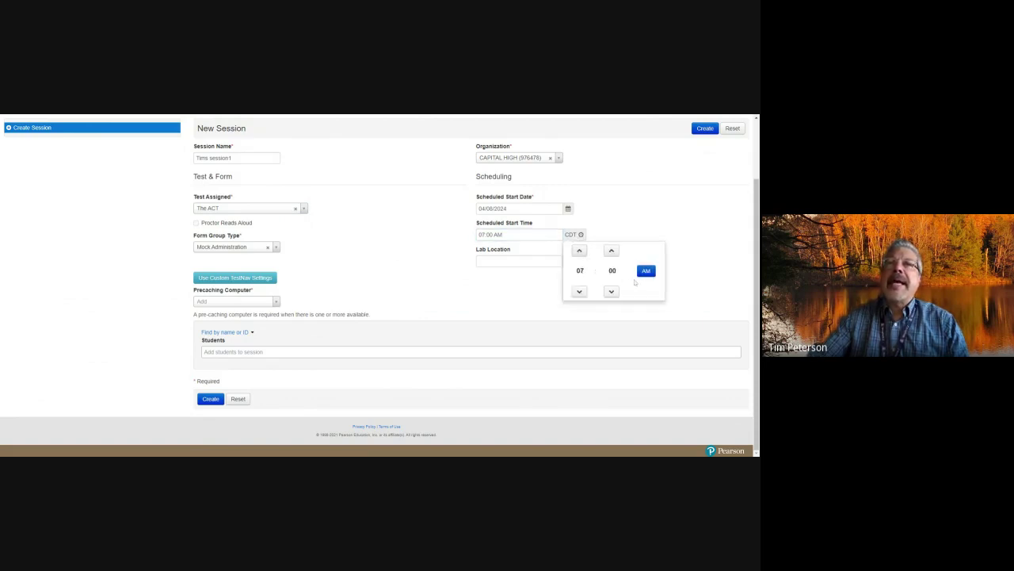
Step: Add three students from the student list to the new session
left_click(614, 219)
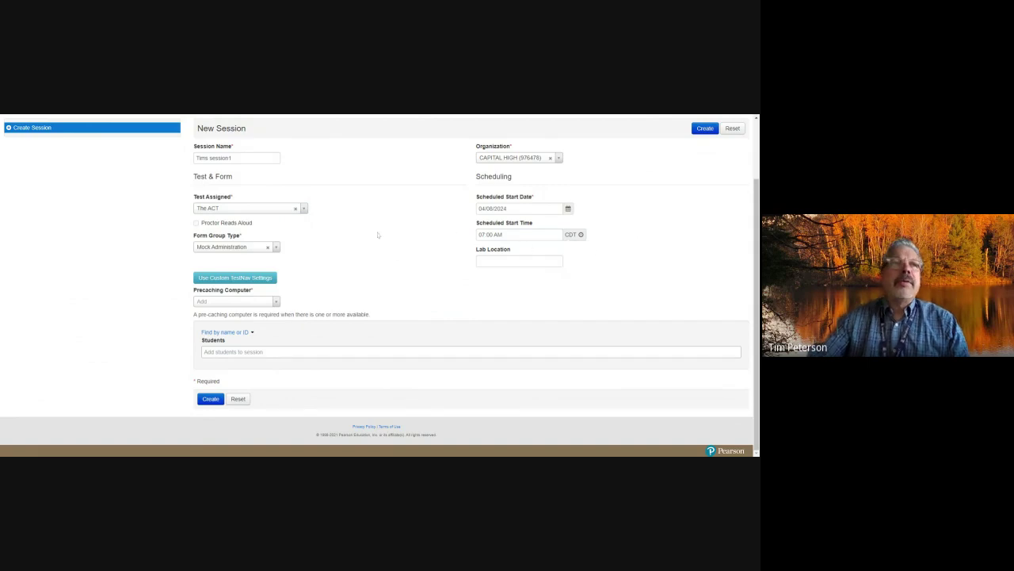
left_click(265, 352)
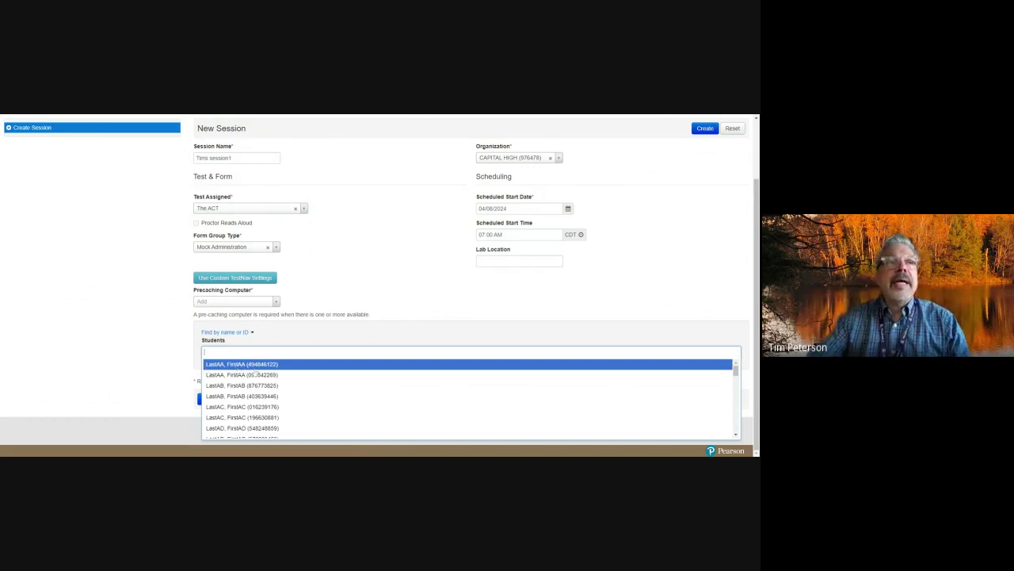
left_click(219, 367)
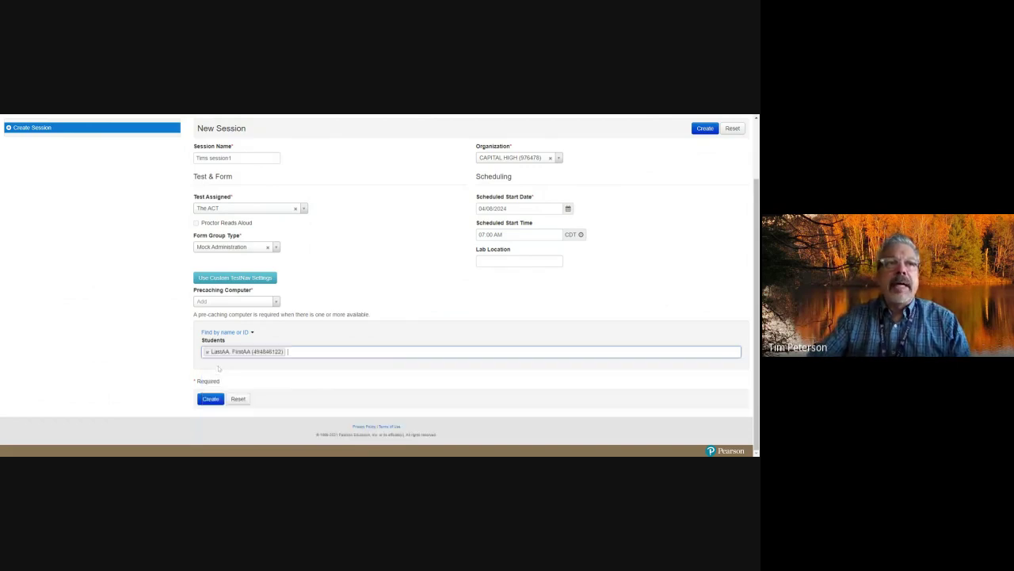
left_click(281, 354)
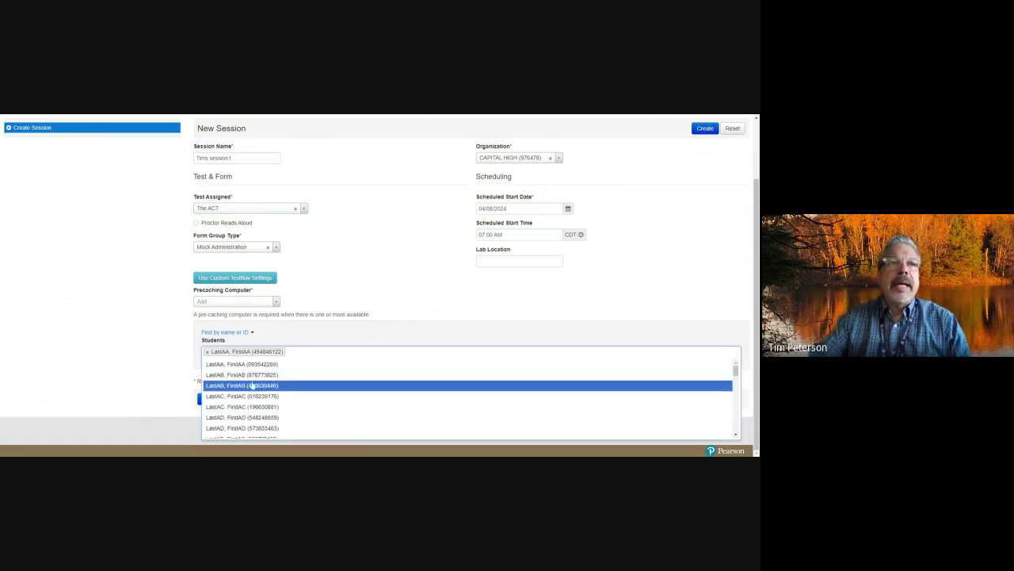
left_click(255, 385)
left_click(381, 352)
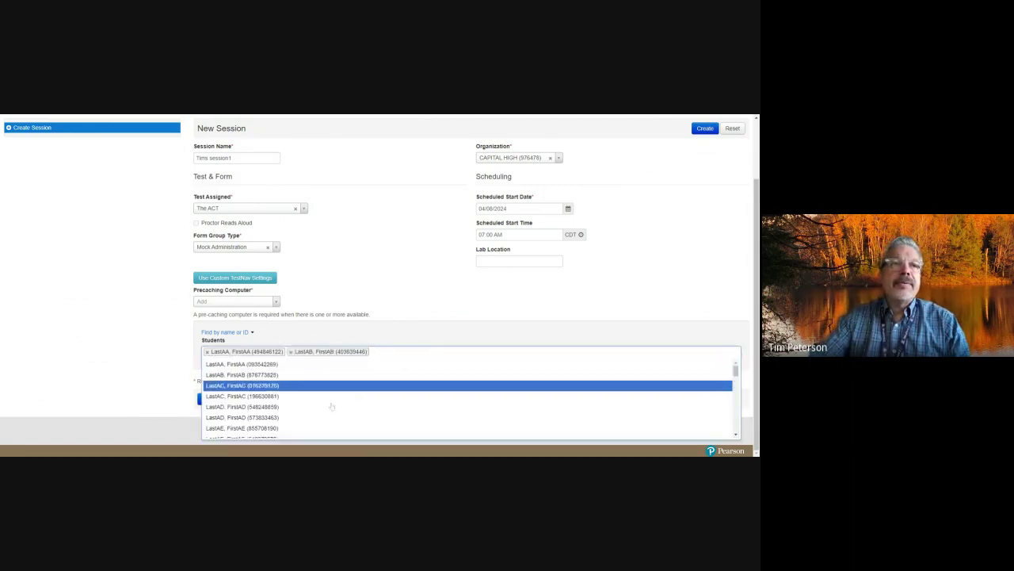
scroll(333, 400, "down", 2)
left_click(244, 406)
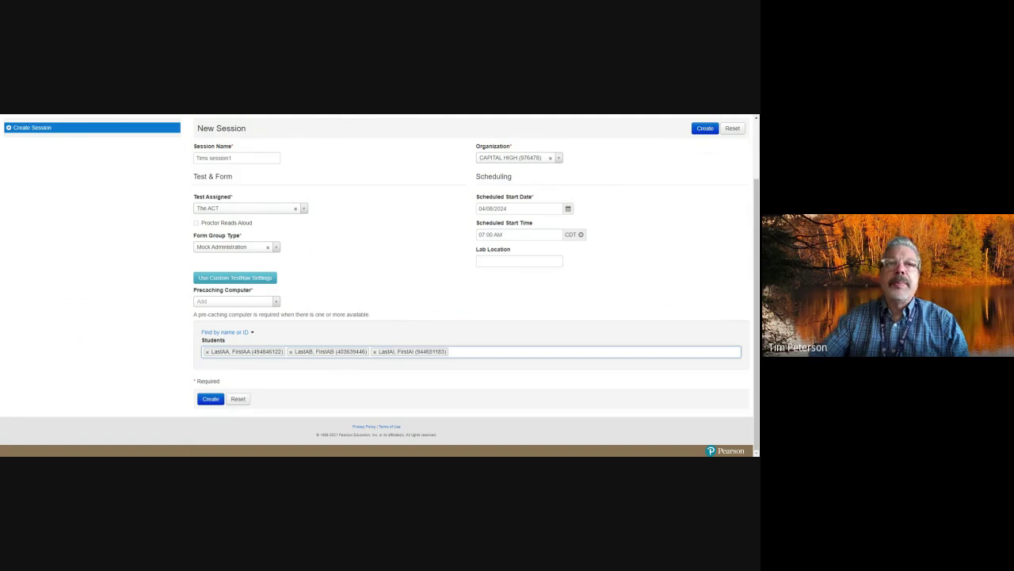
Step: Add two more students from the list to the new session and create the session
left_click(475, 352)
left_click(267, 400)
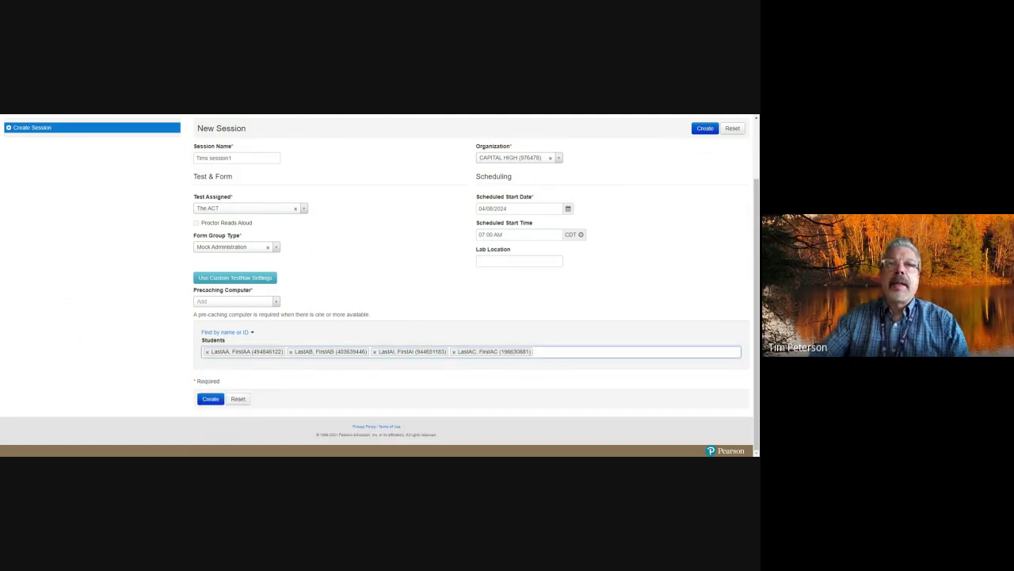
left_click(389, 352)
scroll(282, 420, "down", 2)
left_click(238, 421)
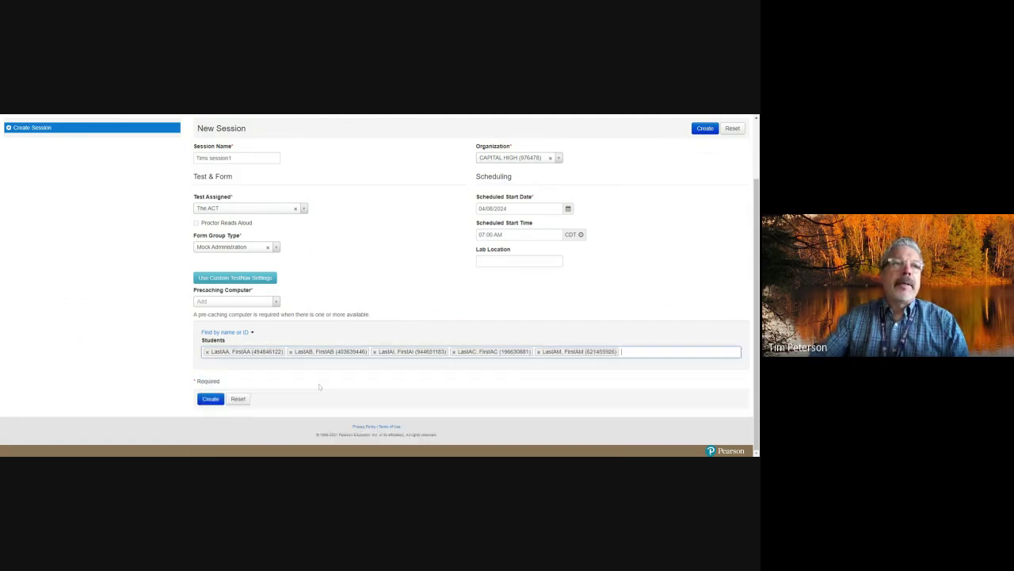
left_click(208, 400)
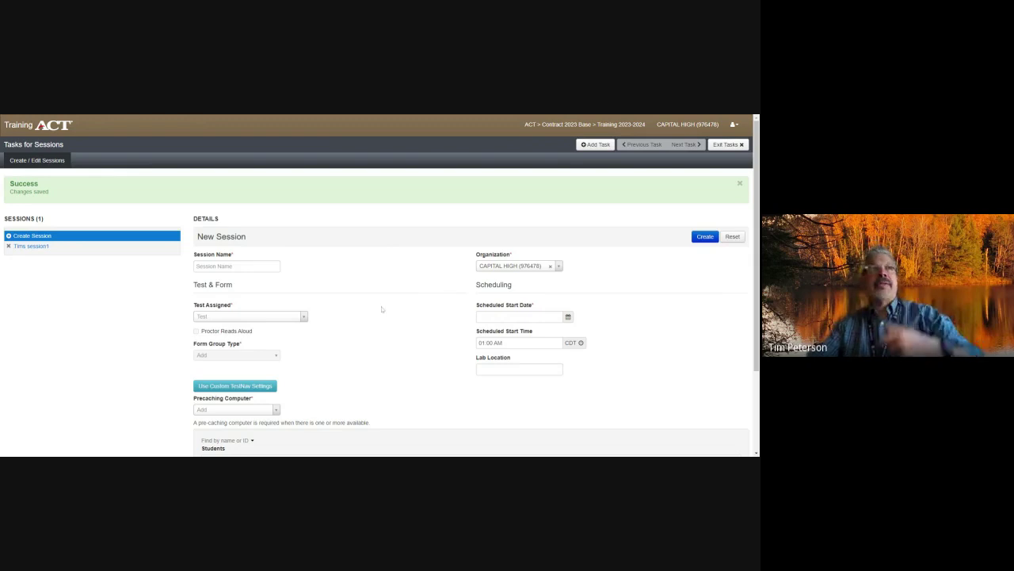
Step: Open the created session and review its scheduling details and assigned students
left_click(32, 246)
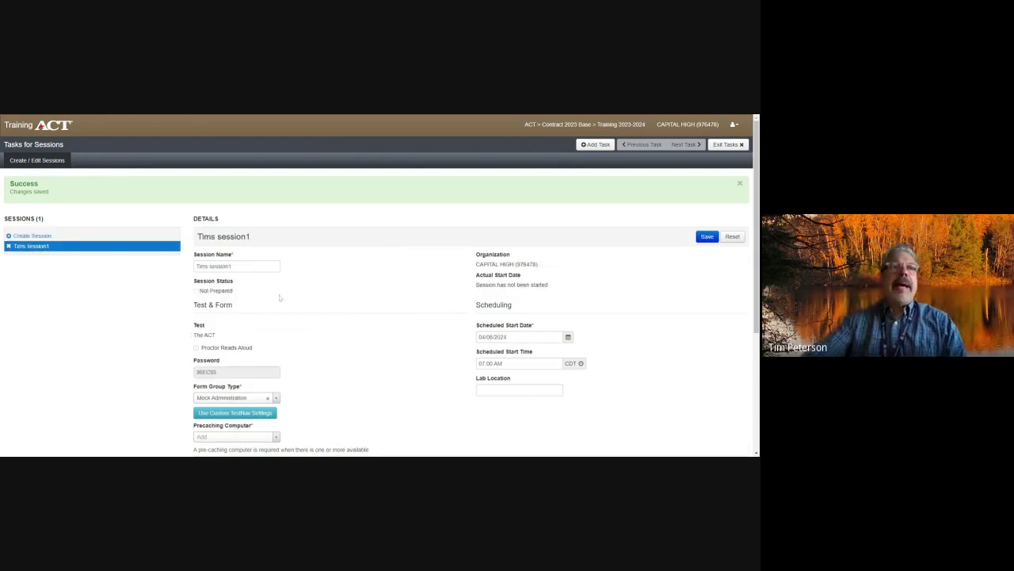
scroll(279, 297, "down", 5)
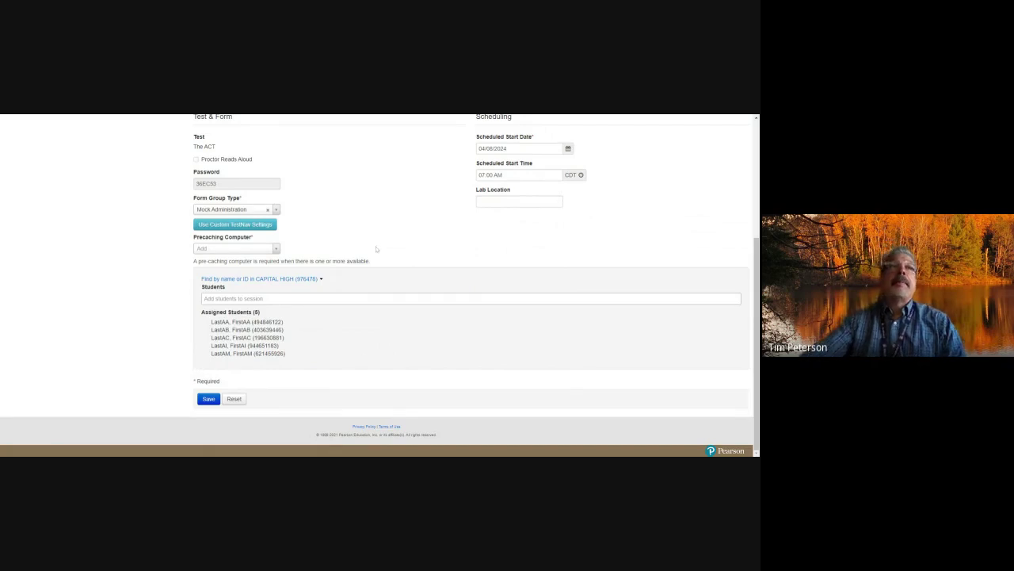
scroll(375, 247, "up", 2)
scroll(360, 273, "up", 3)
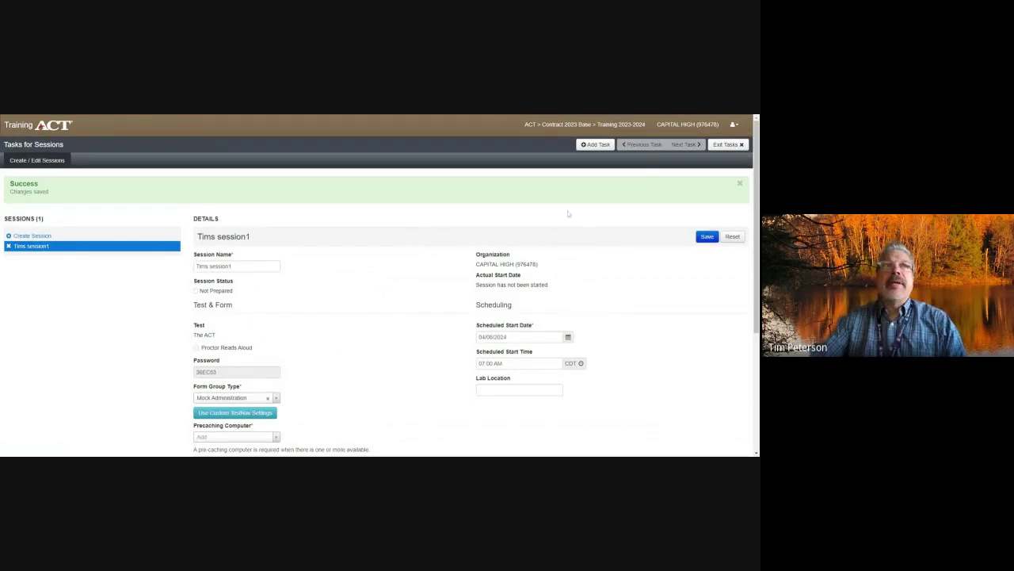
Step: Exit the session tasks, go to Students in Sessions & Control Sessions, and list the new session's students
left_click(717, 144)
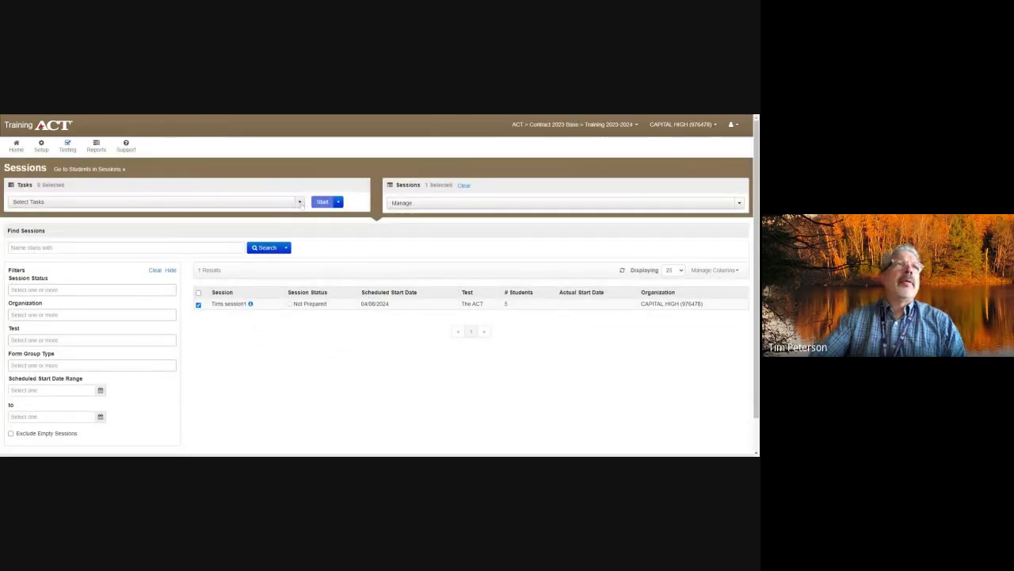
left_click(299, 202)
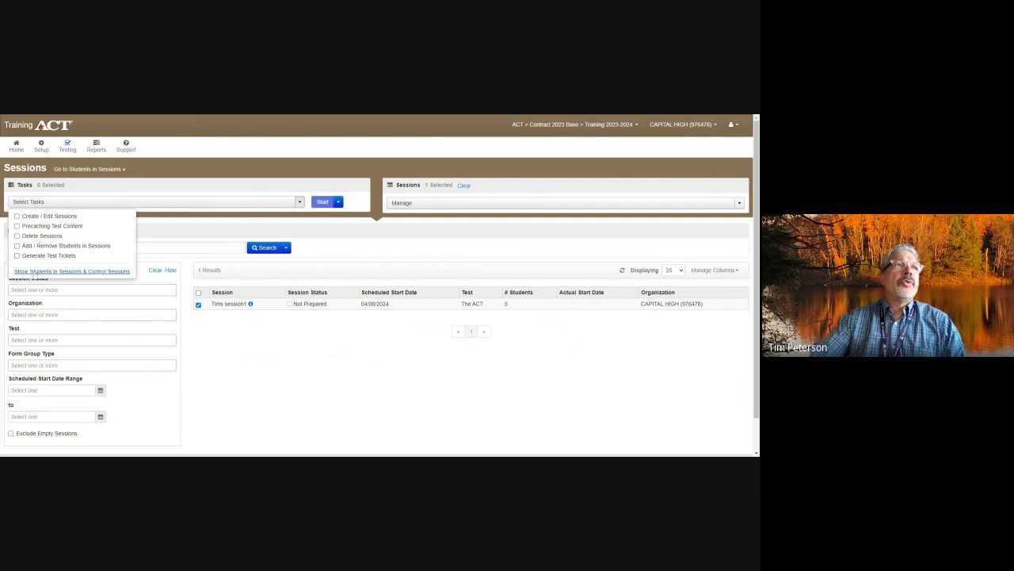
left_click(91, 271)
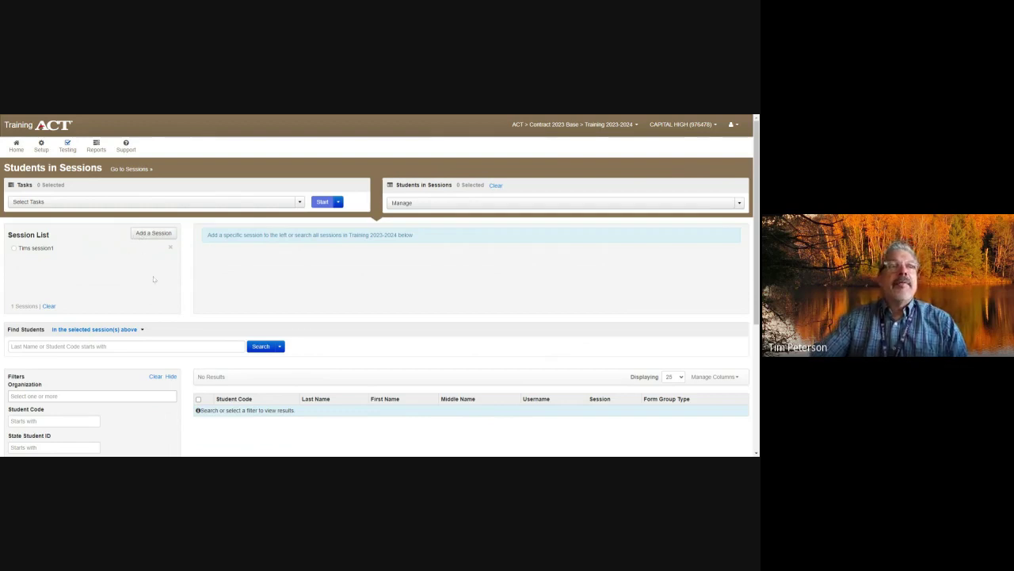
left_click(14, 248)
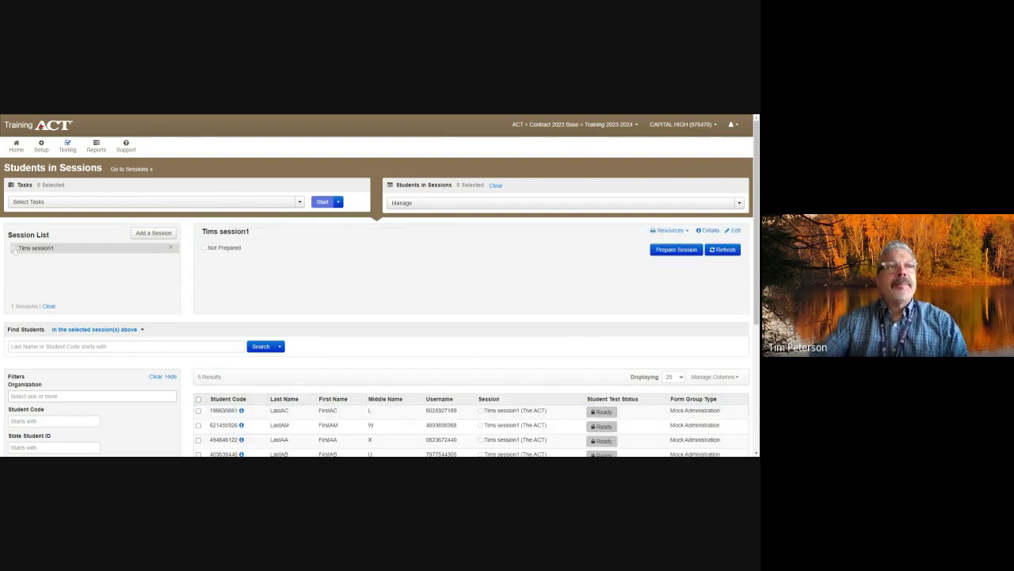
scroll(417, 239, "down", 2)
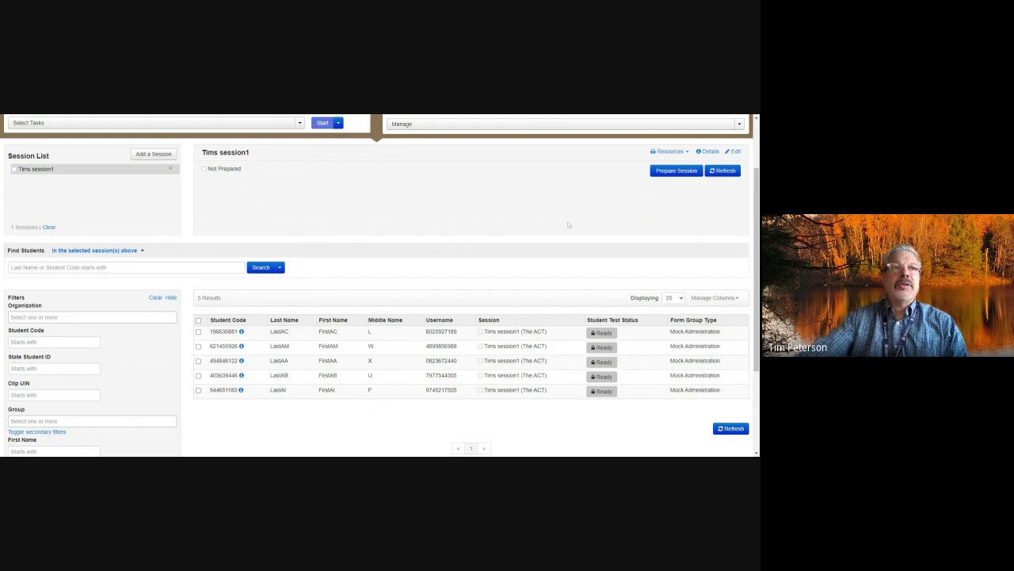
Step: Examine the session's authorization ticket printing options, temporarily selecting two students and then clearing the selection
left_click(688, 153)
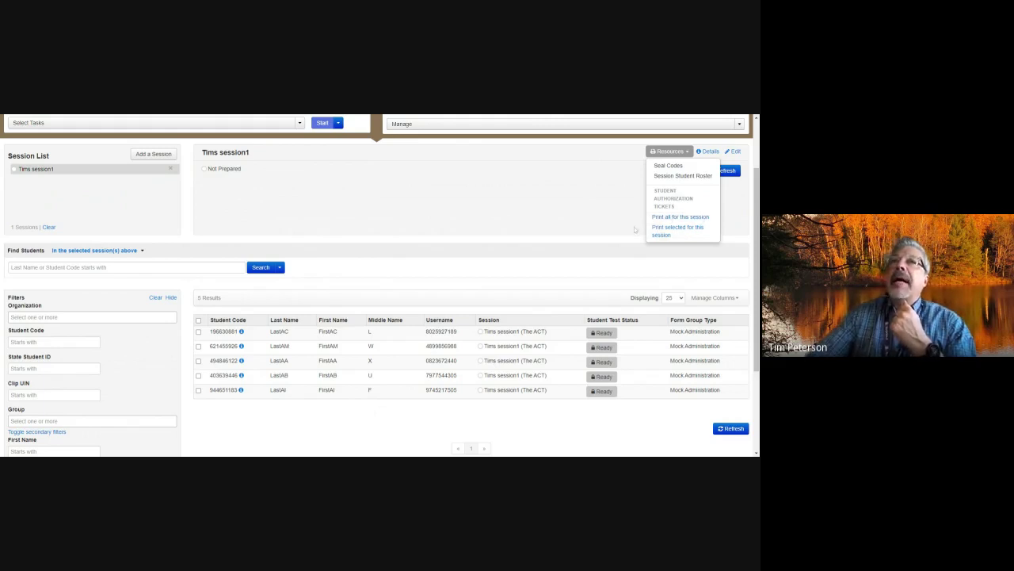
left_click(198, 332)
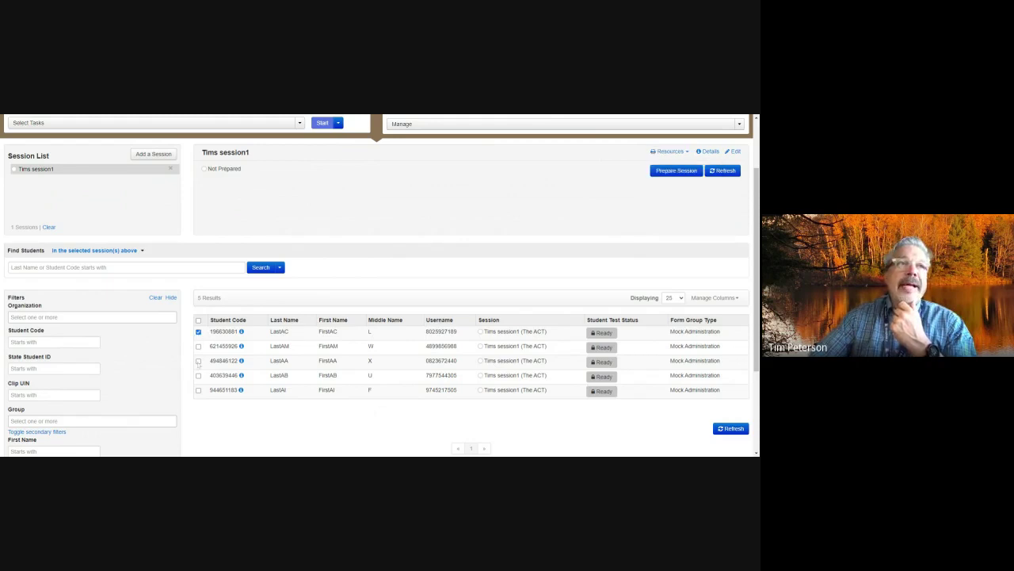
left_click(198, 360)
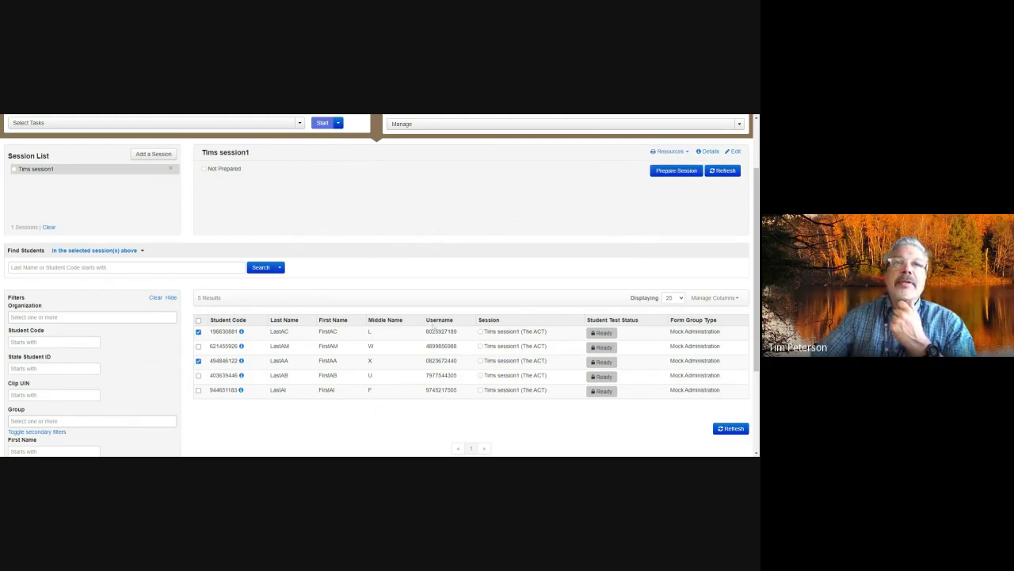
left_click(670, 151)
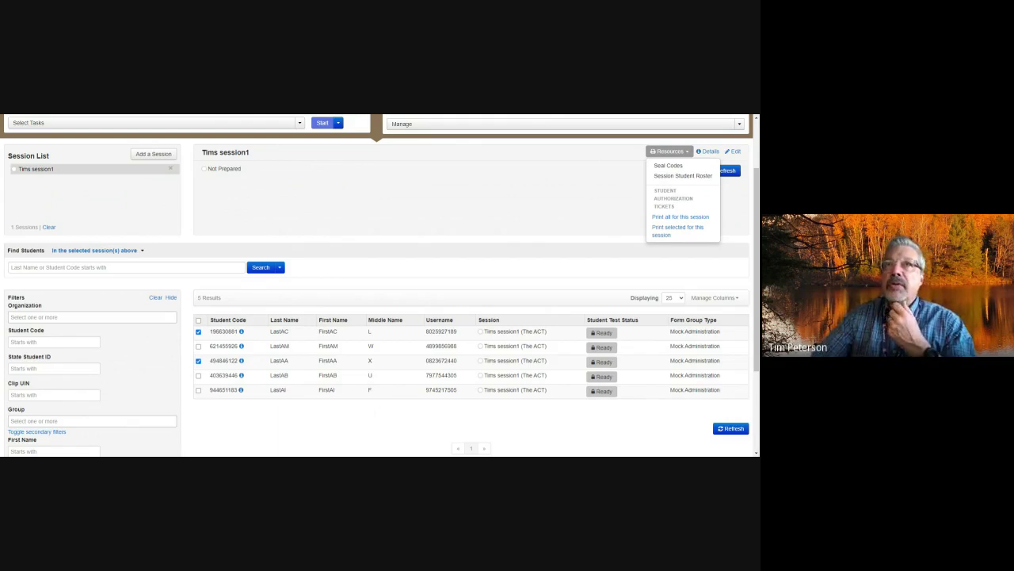
left_click(199, 331)
left_click(198, 361)
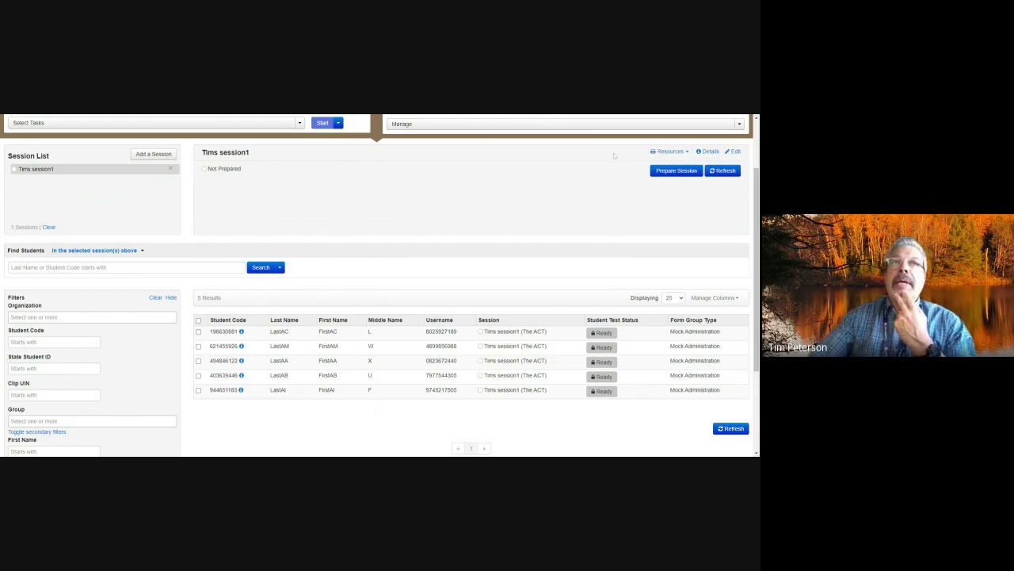
Step: View the Seal Codes page for the session and close it again
scroll(579, 194, "up", 1)
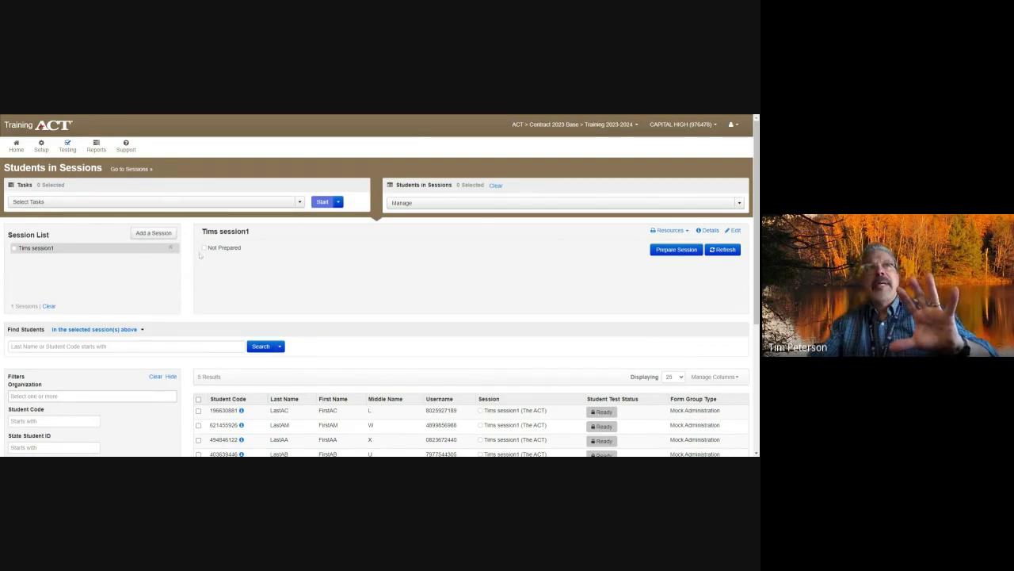
left_click(15, 249)
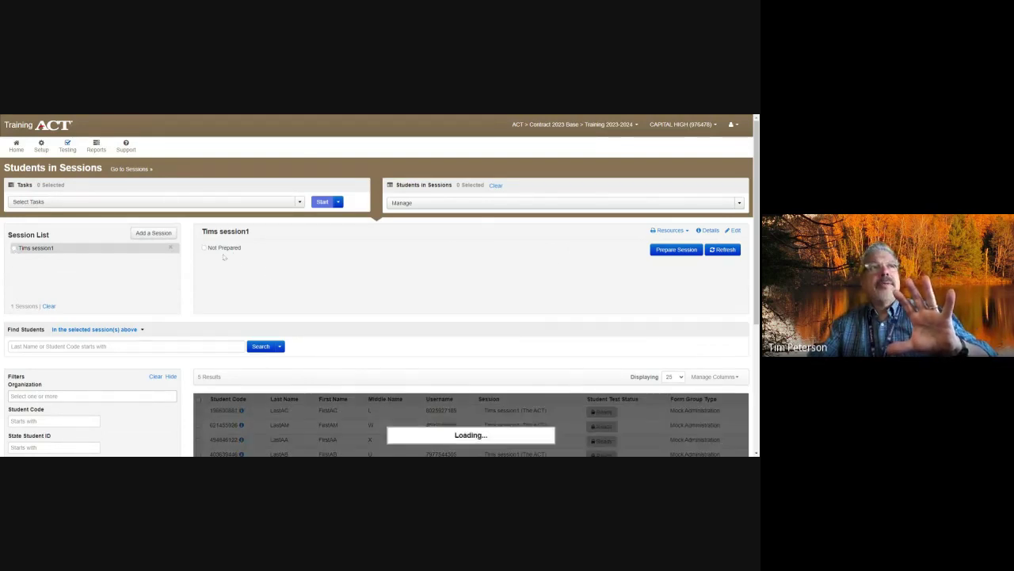
left_click(670, 230)
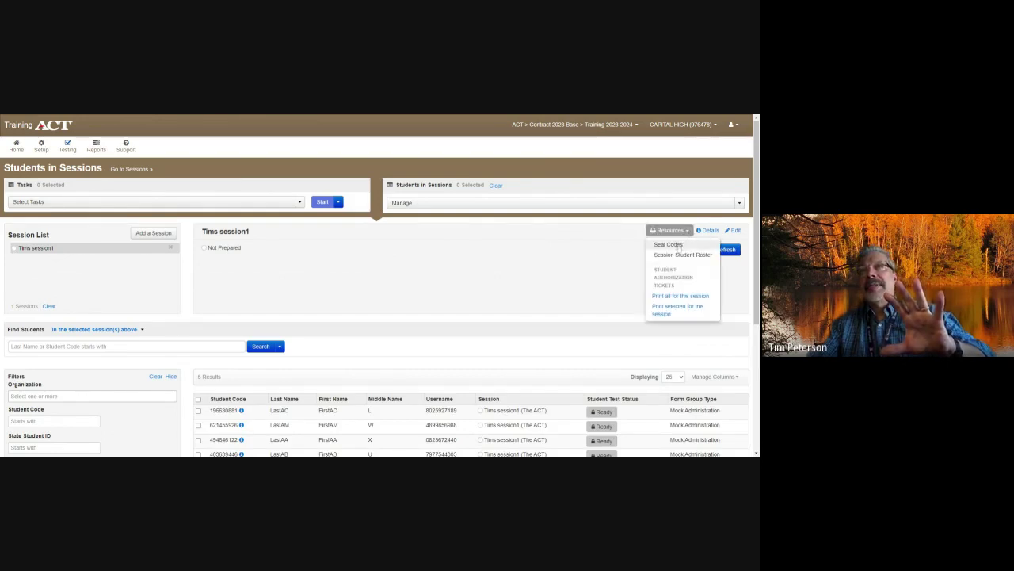
left_click(680, 246)
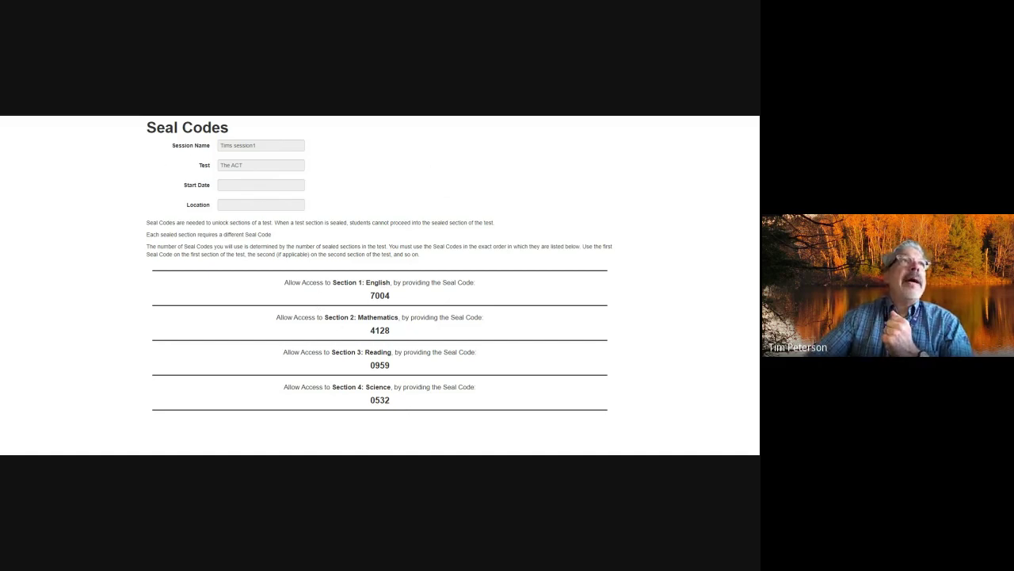
key("ctrl+w")
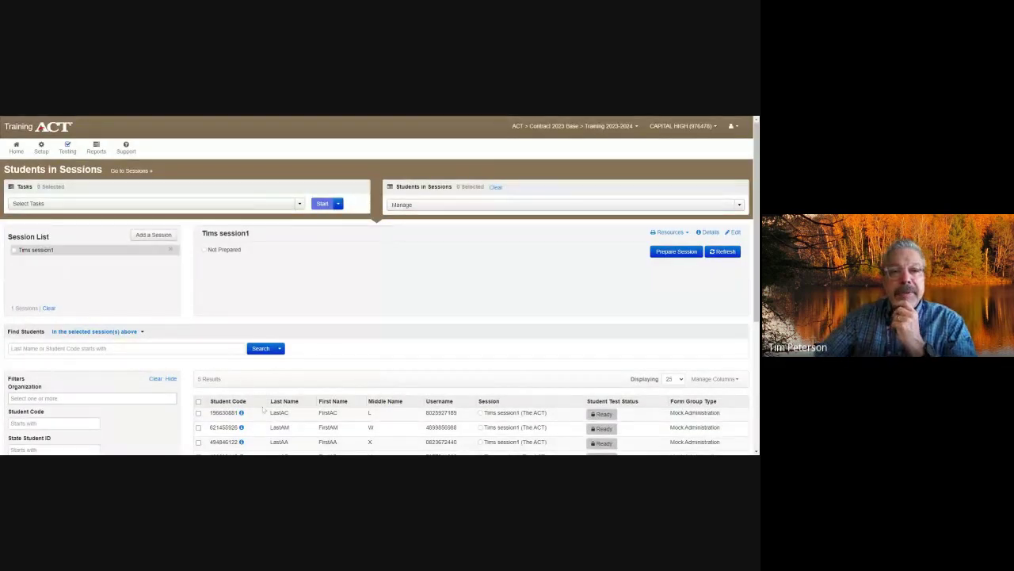
Step: Prepare the session and start it once it is ready
left_click(685, 251)
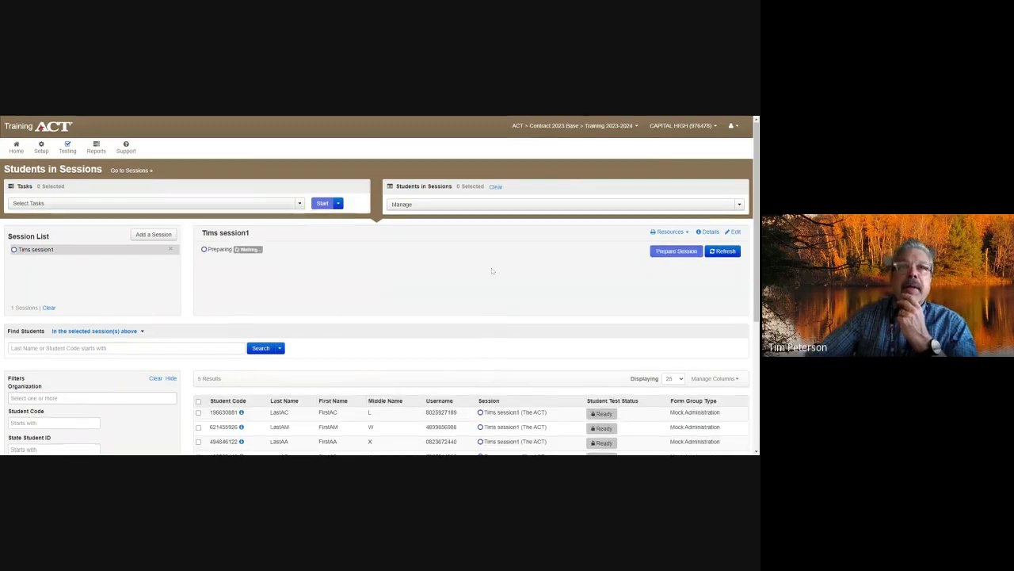
scroll(512, 234, "down", 1)
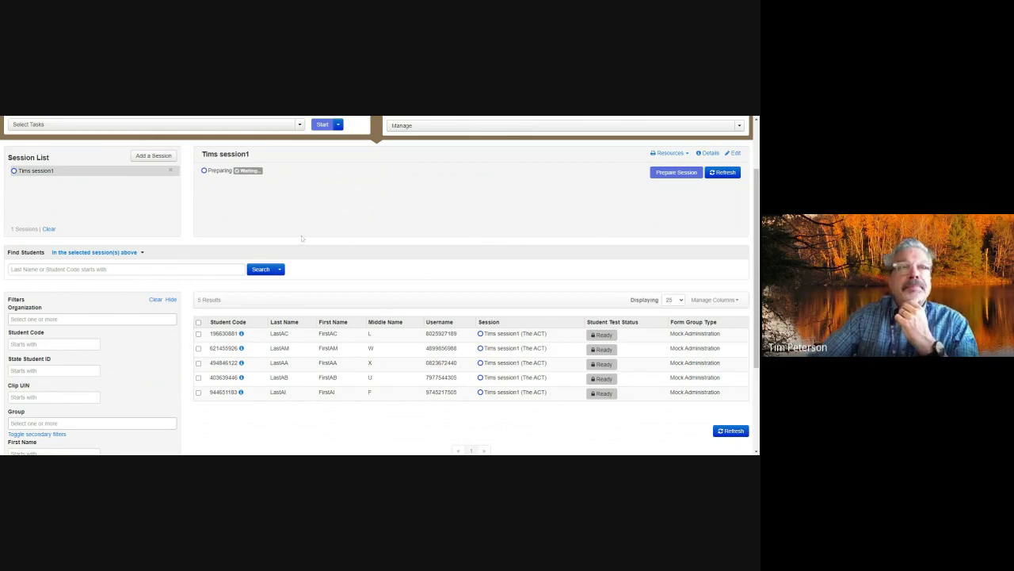
scroll(388, 291, "up", 2)
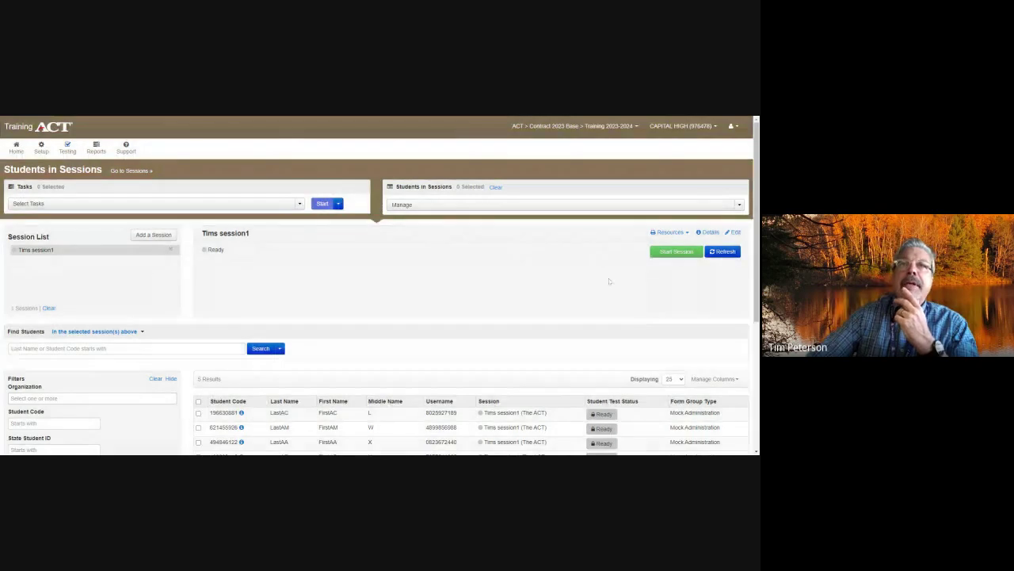
left_click(740, 205)
left_click(386, 272)
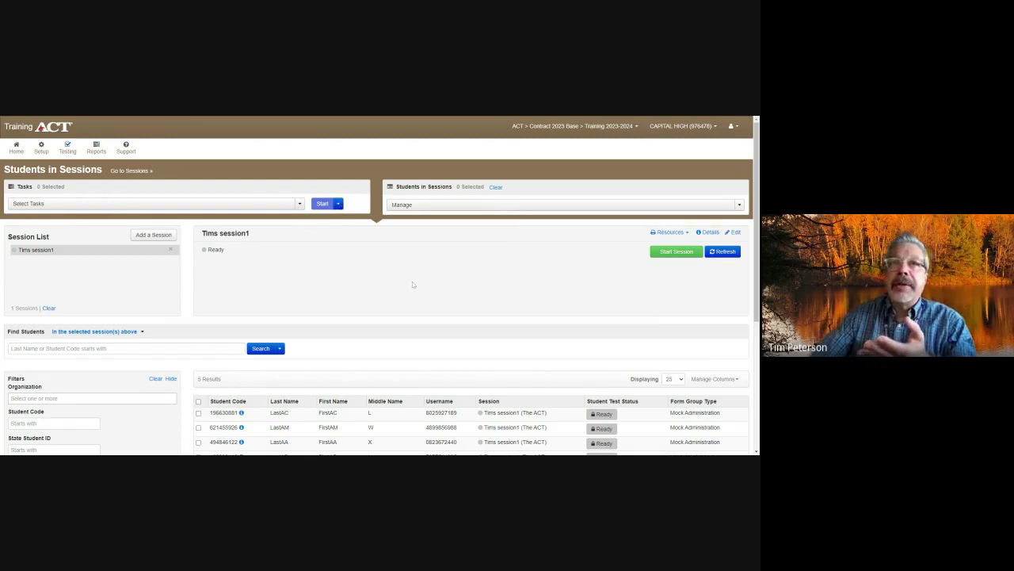
scroll(411, 284, "down", 1)
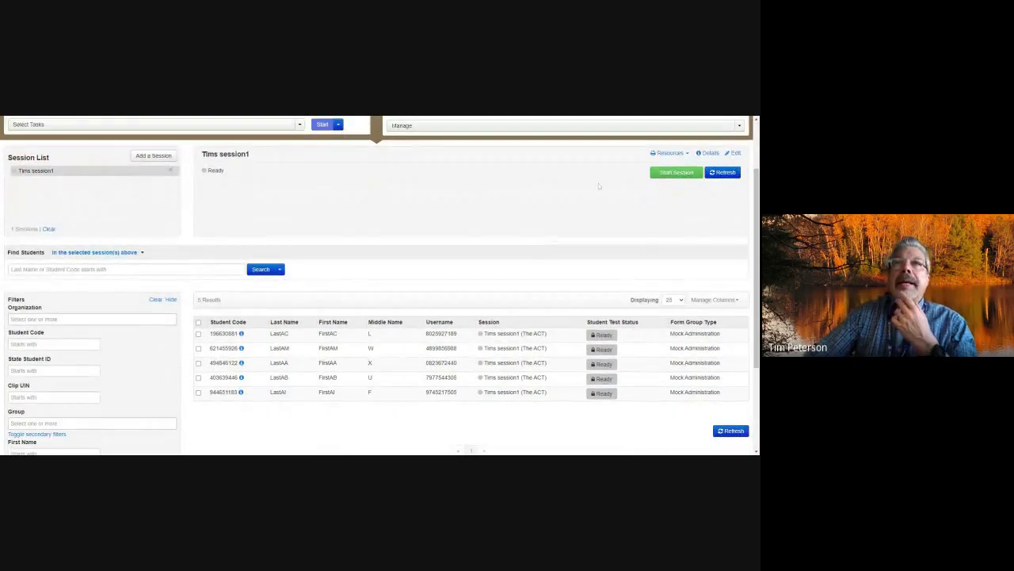
left_click(683, 173)
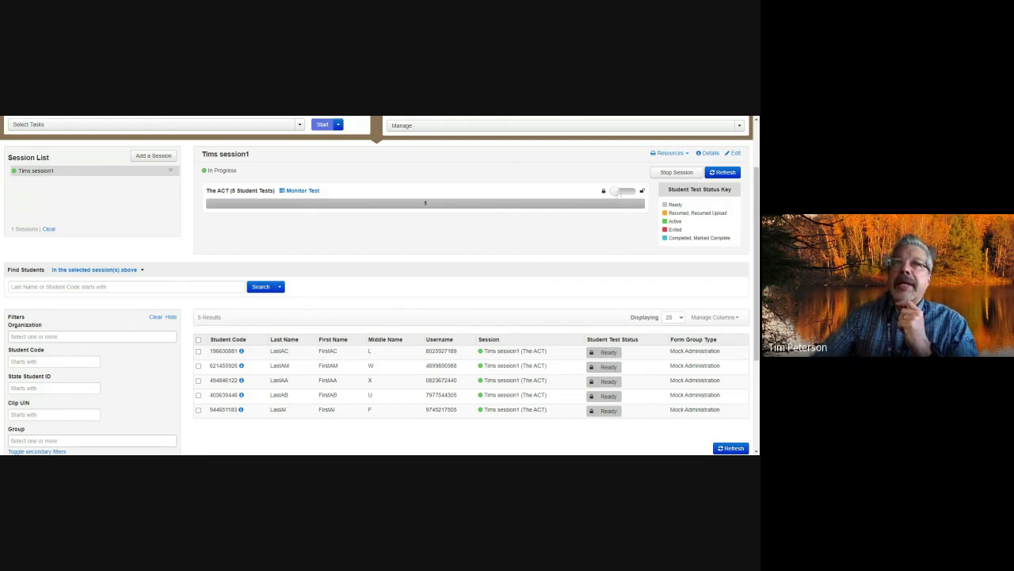
Step: Unlock the session's ACT student tests and check student progress in the test monitor
left_click(616, 191)
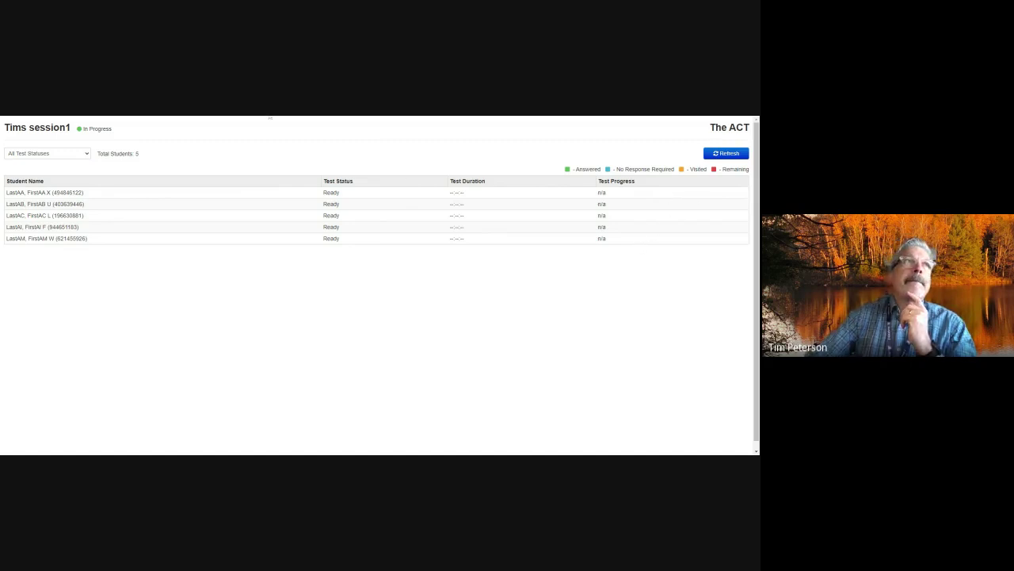
left_click(269, 117)
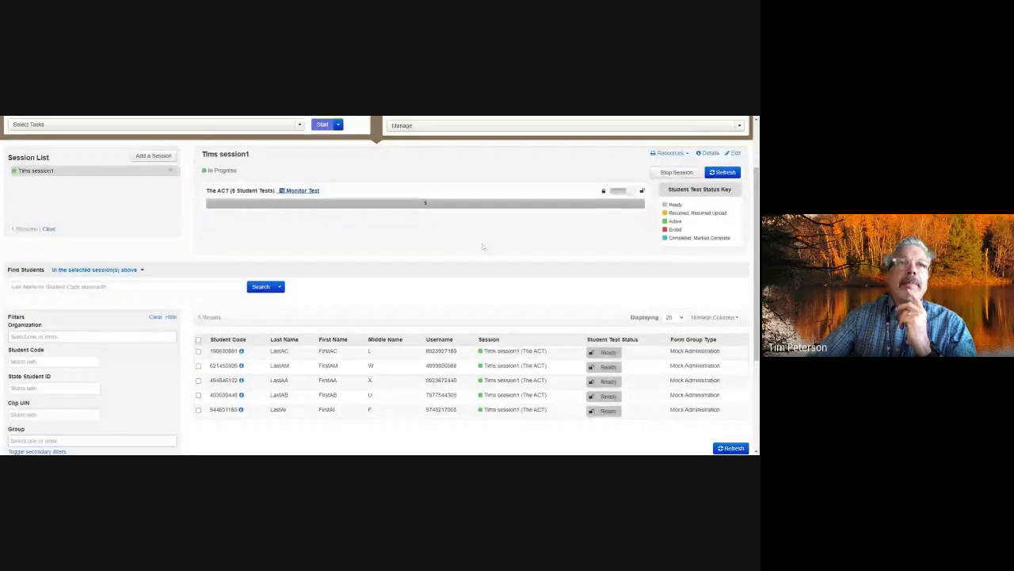
Step: Lock the session's ACT student tests again and refresh the session status
left_click(622, 192)
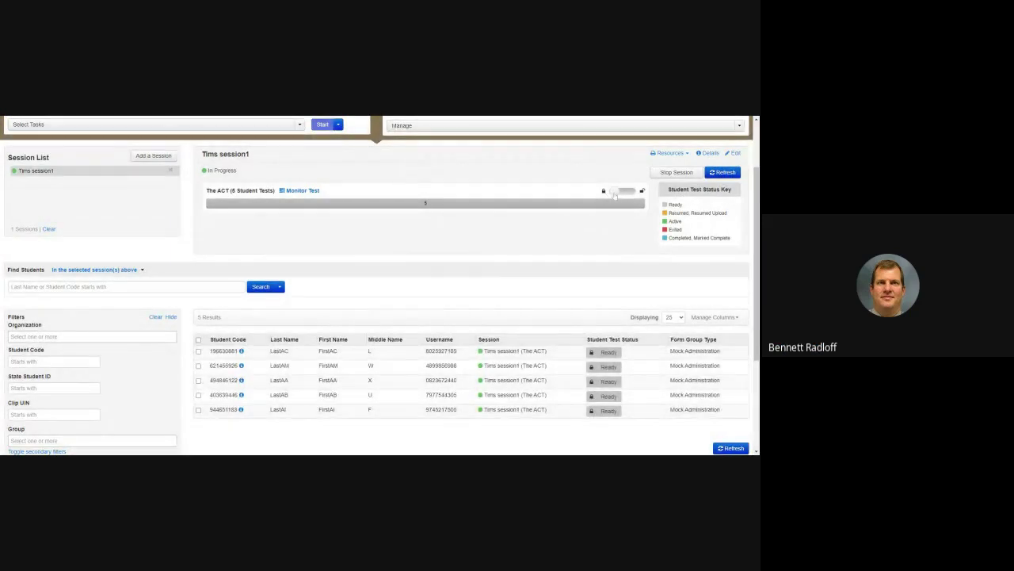
left_click(616, 194)
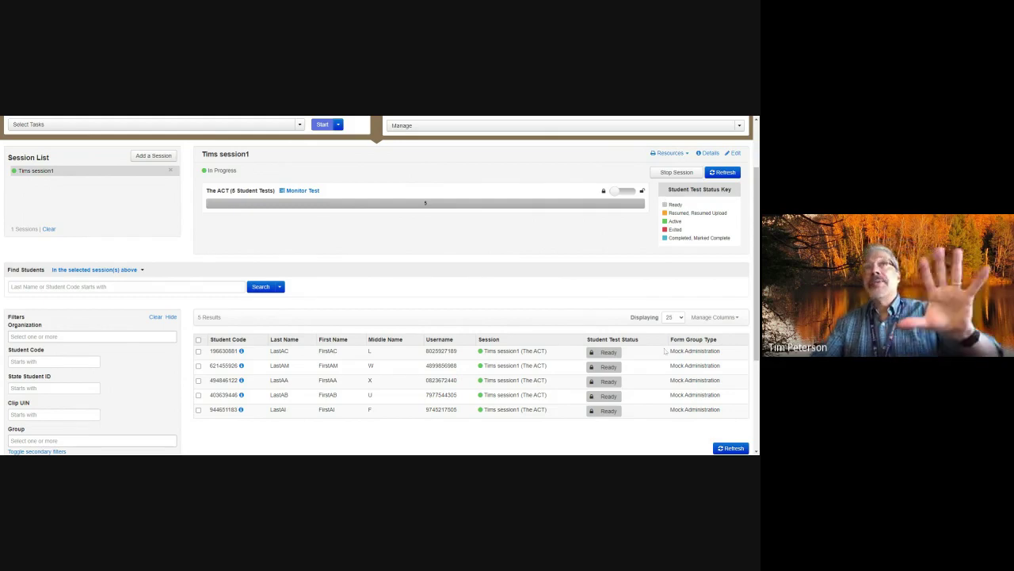
left_click(715, 172)
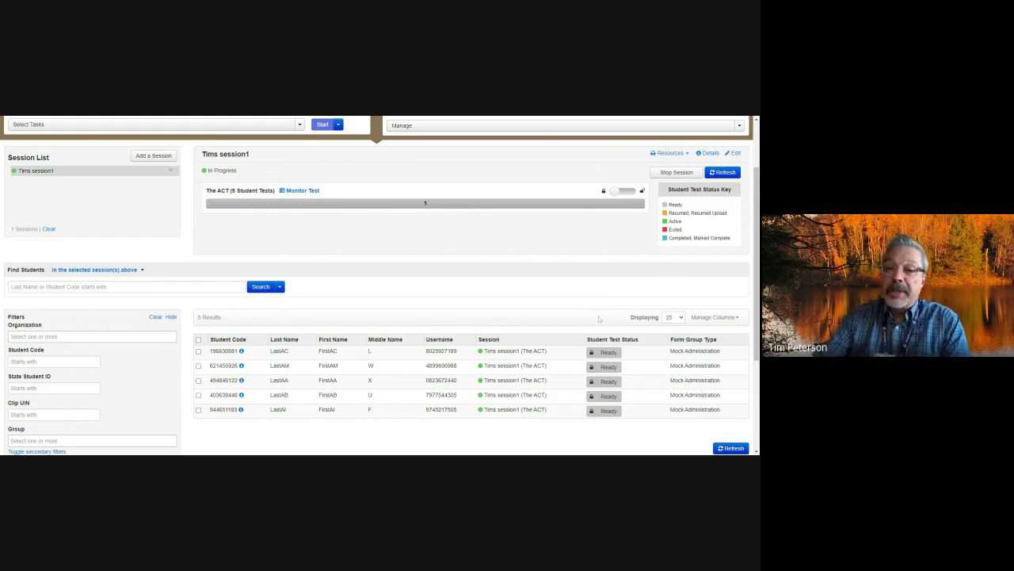
scroll(561, 314, "up", 2)
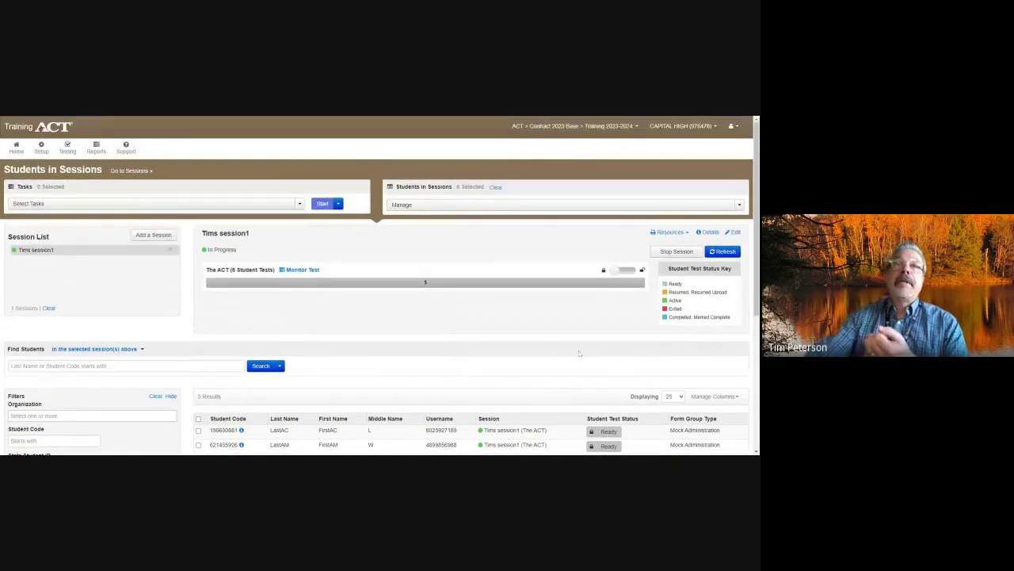